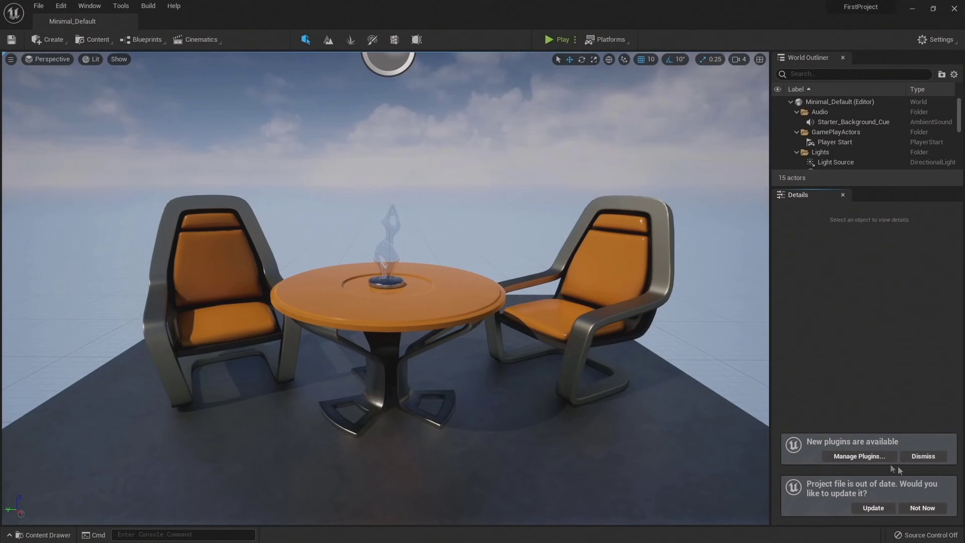
Dismiss the new-plugins notification and update the out-of-date FirstProject.uproject file
{"action": "left_click", "coordinate": [932, 456]}
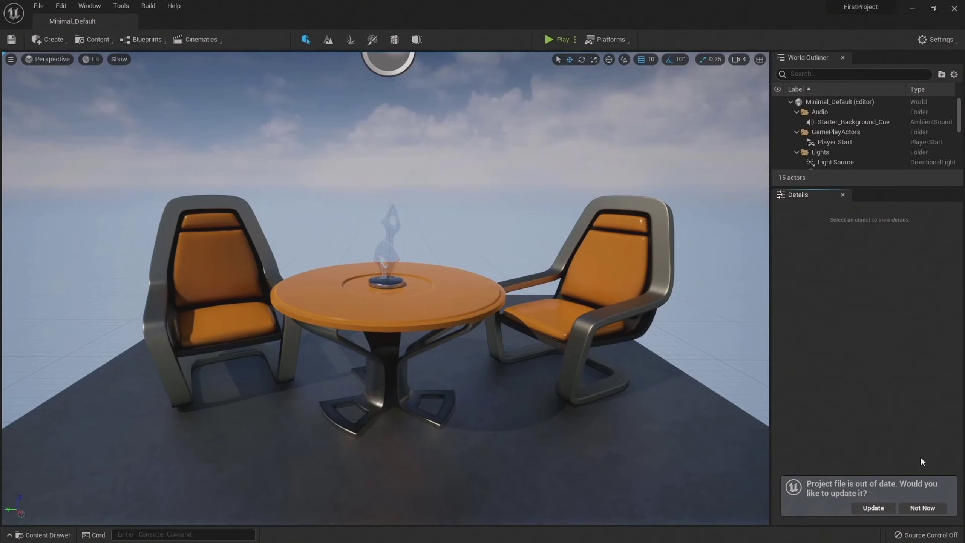
{"action": "left_click", "coordinate": [869, 506]}
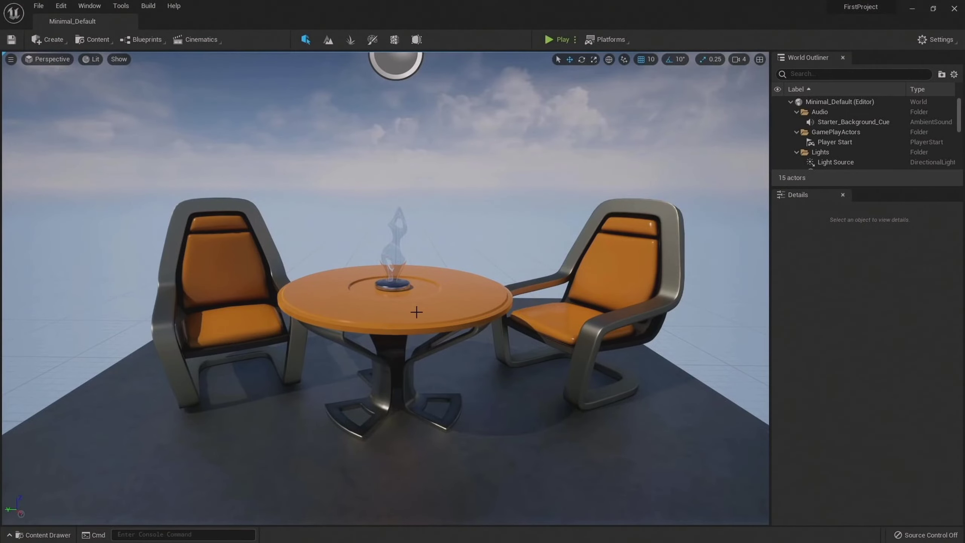
Fly the camera back and up over the table, chairs and platform so the actor icons show
{"action": "right_click_drag", "start_coordinate": [420, 320], "coordinate": [419, 321]}
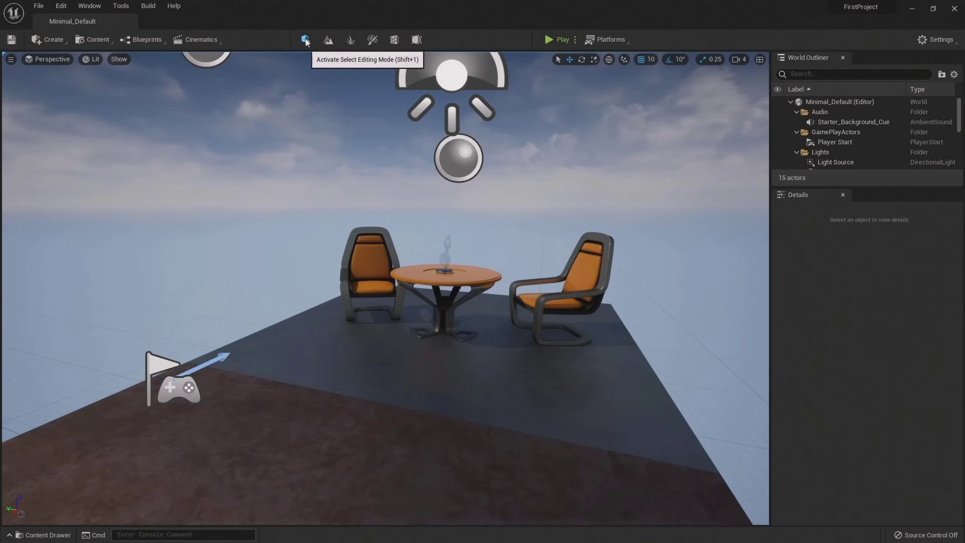
{"action": "left_click", "coordinate": [329, 40]}
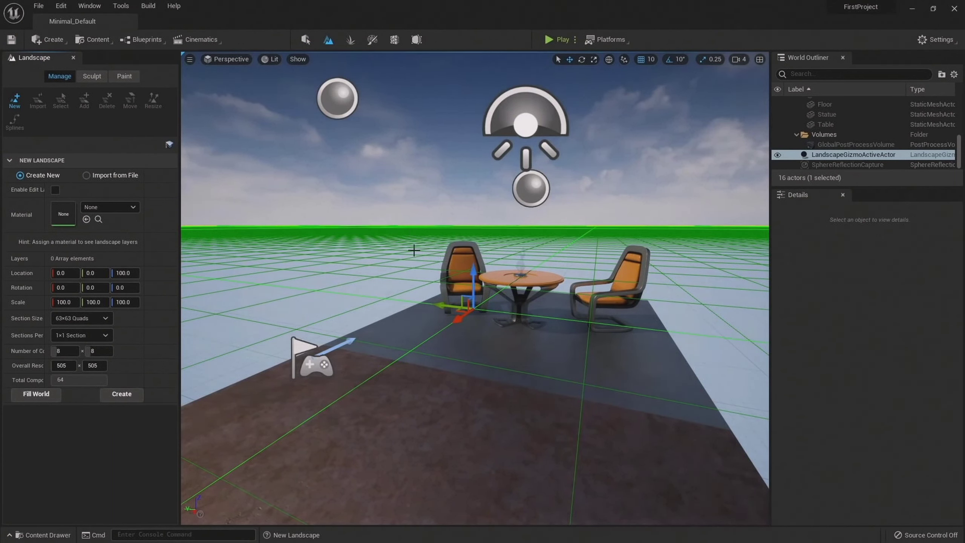
{"action": "left_click", "coordinate": [306, 43]}
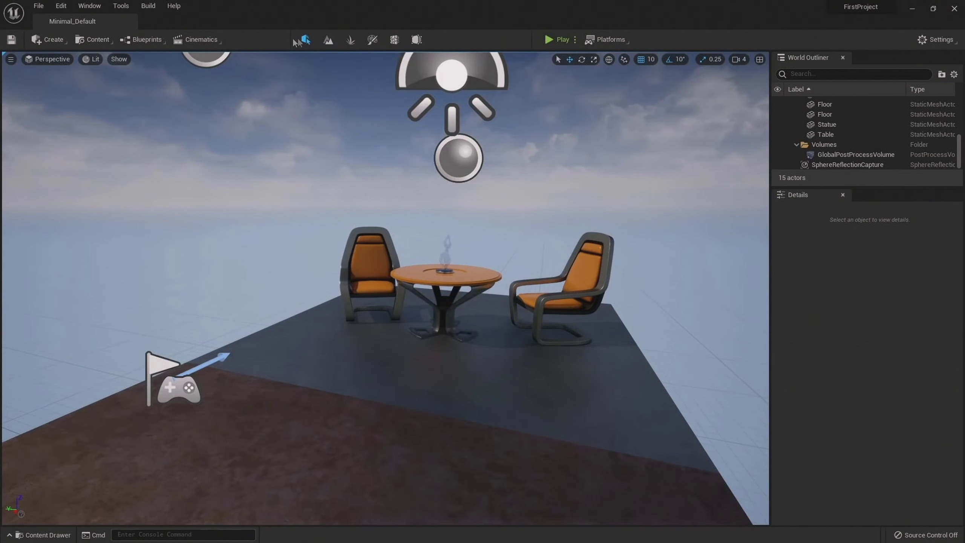
{"action": "left_click", "coordinate": [50, 40]}
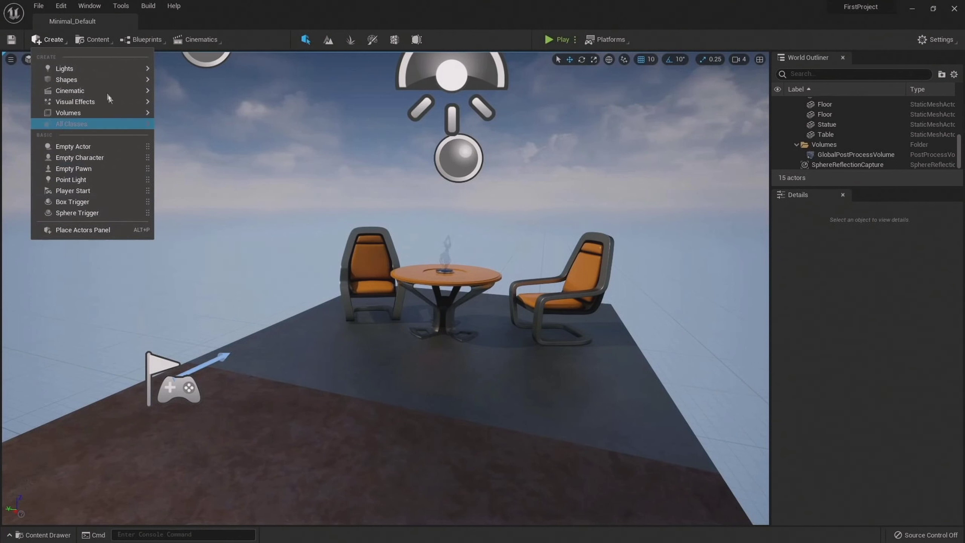
{"action": "mouse_move", "coordinate": [87, 81]}
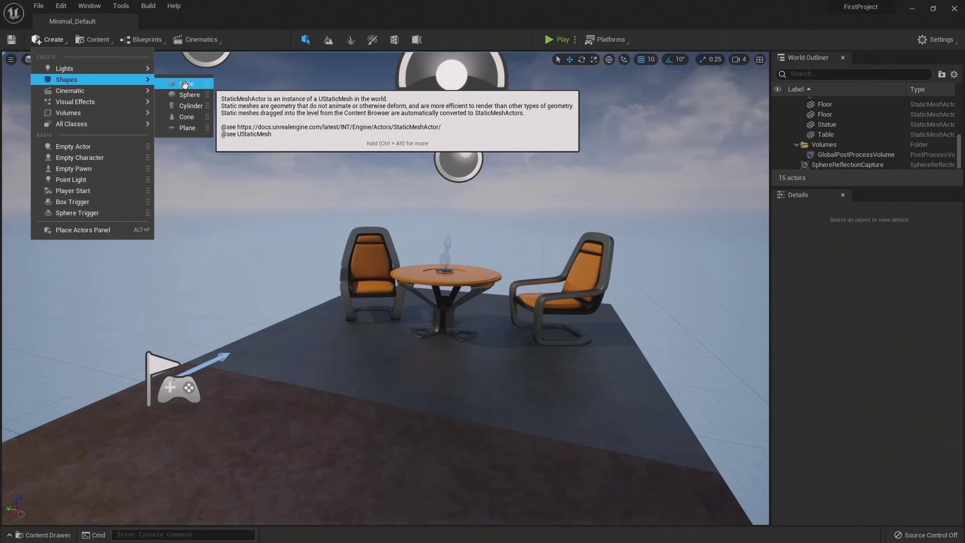
{"action": "left_click_drag", "start_coordinate": [185, 84], "coordinate": [403, 294]}
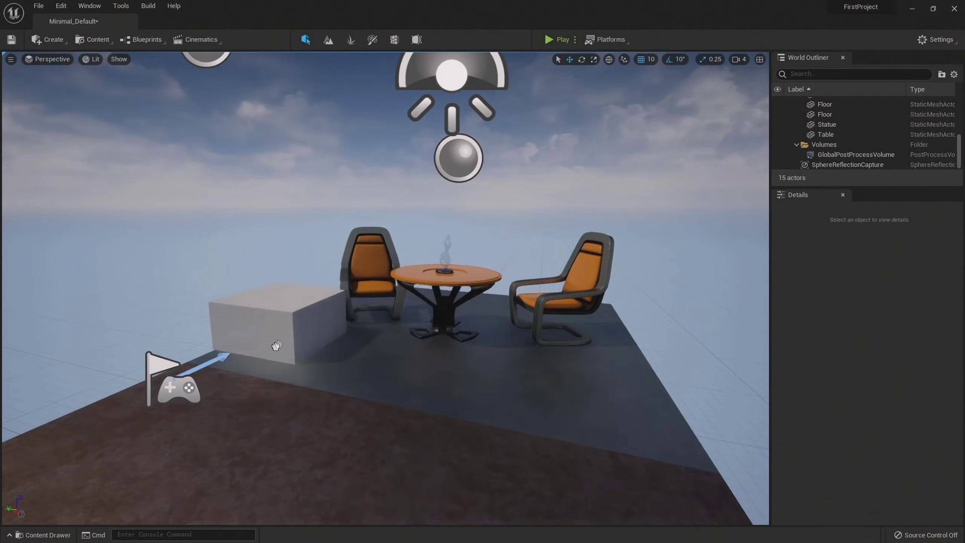
{"action": "mouse_move", "coordinate": [402, 294]}
{"action": "left_mouse_down"}
{"action": "mouse_move", "coordinate": [371, 462]}
{"action": "mouse_move", "coordinate": [338, 391]}
{"action": "left_mouse_up"}
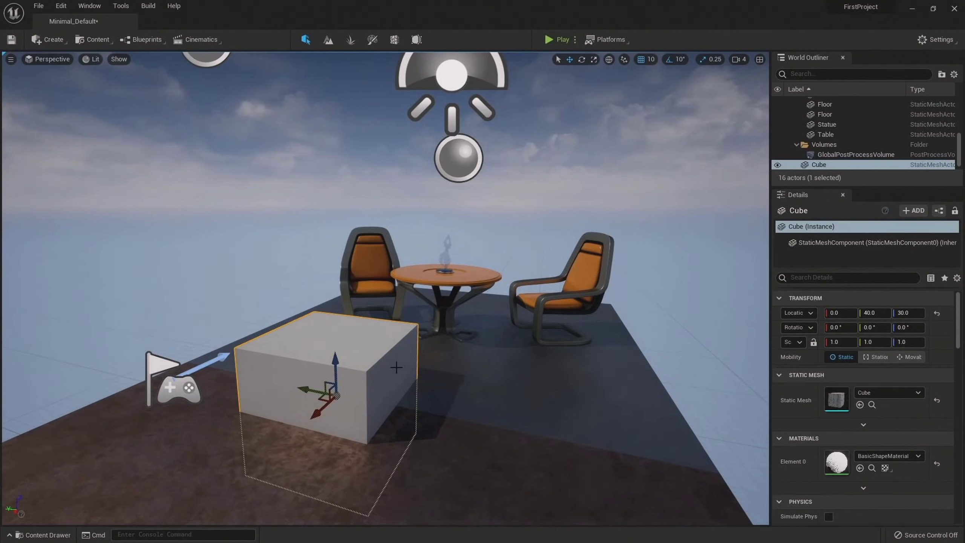
{"action": "key", "text": "Delete"}
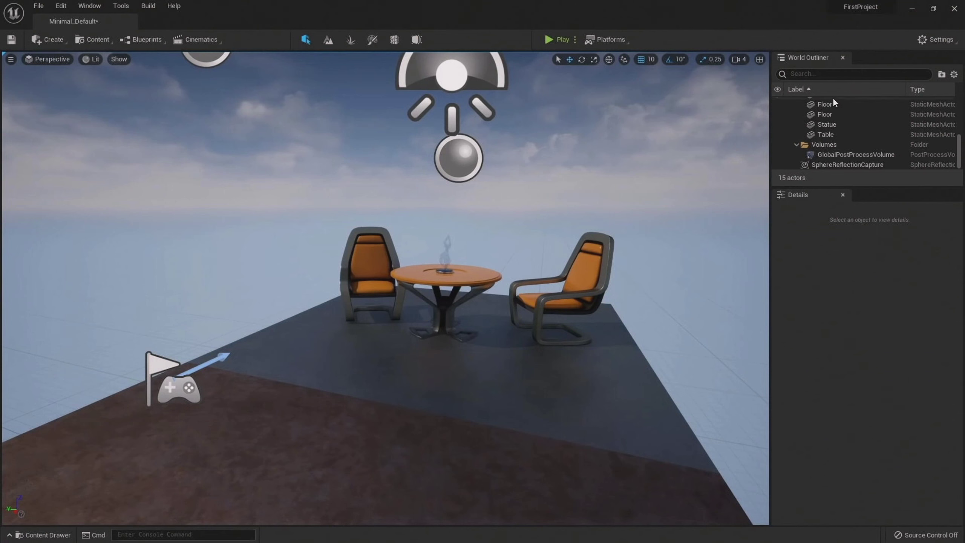
Scroll the World Outliner to the top and enlarge it over Details to list all 15 actors
{"action": "scroll", "coordinate": [827, 148], "scroll_direction": "up", "scroll_amount": 5}
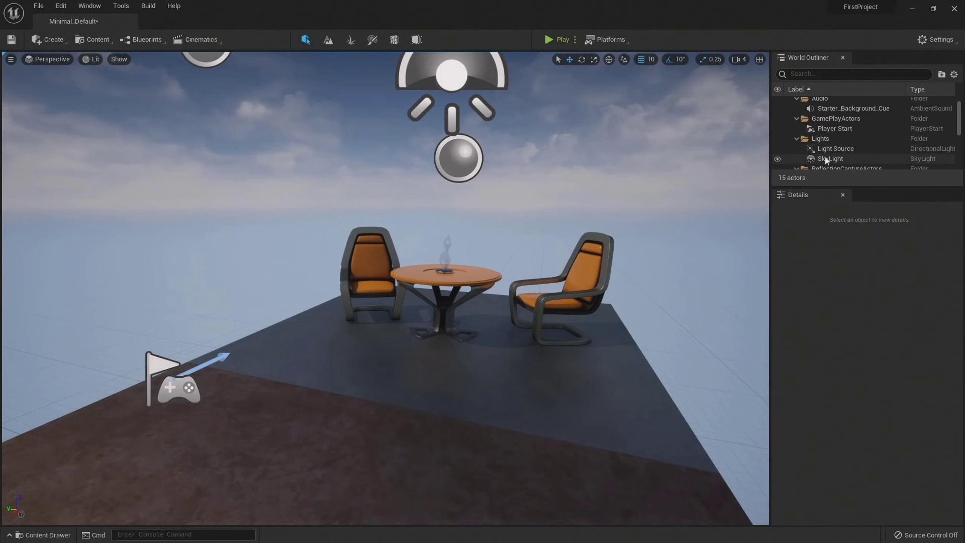
{"action": "scroll", "coordinate": [826, 158], "scroll_direction": "up", "scroll_amount": 1}
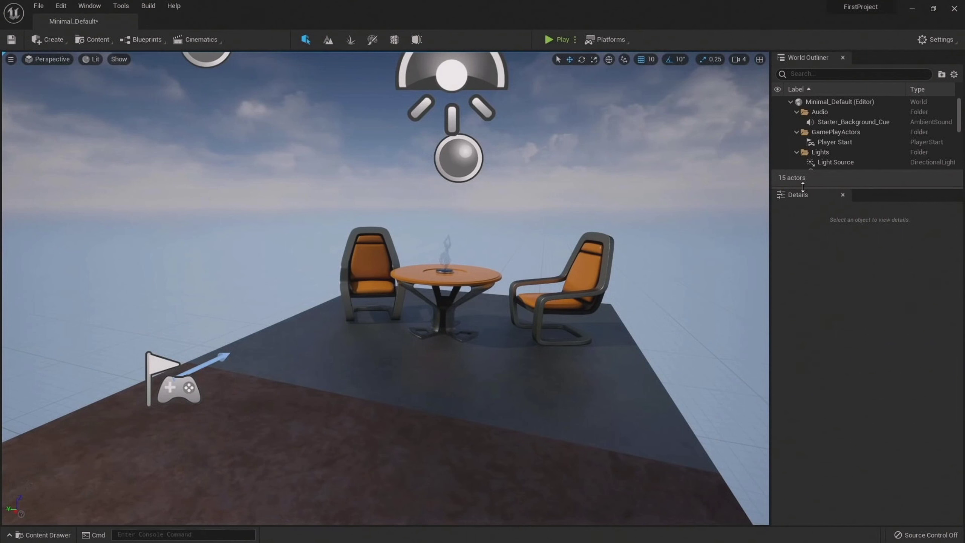
{"action": "left_click_drag", "start_coordinate": [803, 186], "coordinate": [818, 445]}
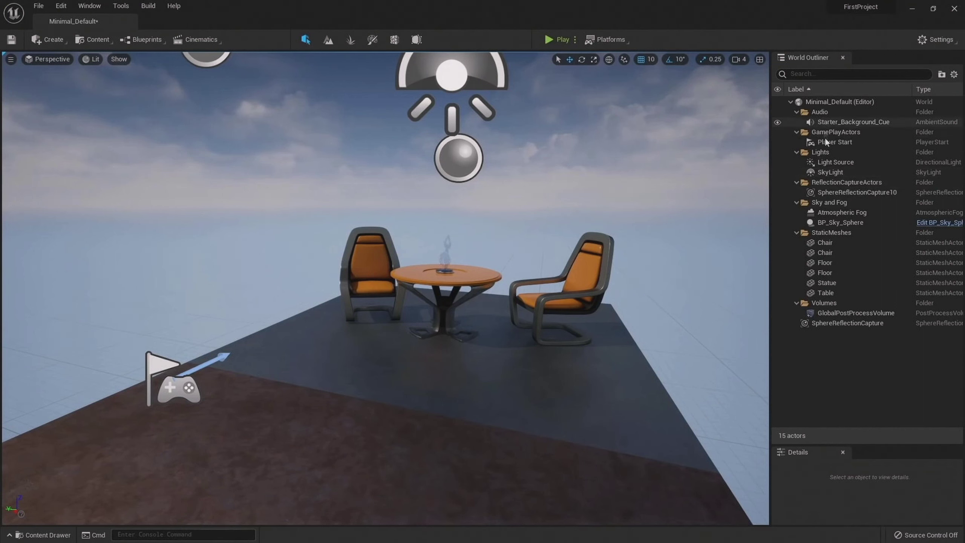
{"action": "left_click", "coordinate": [779, 244]}
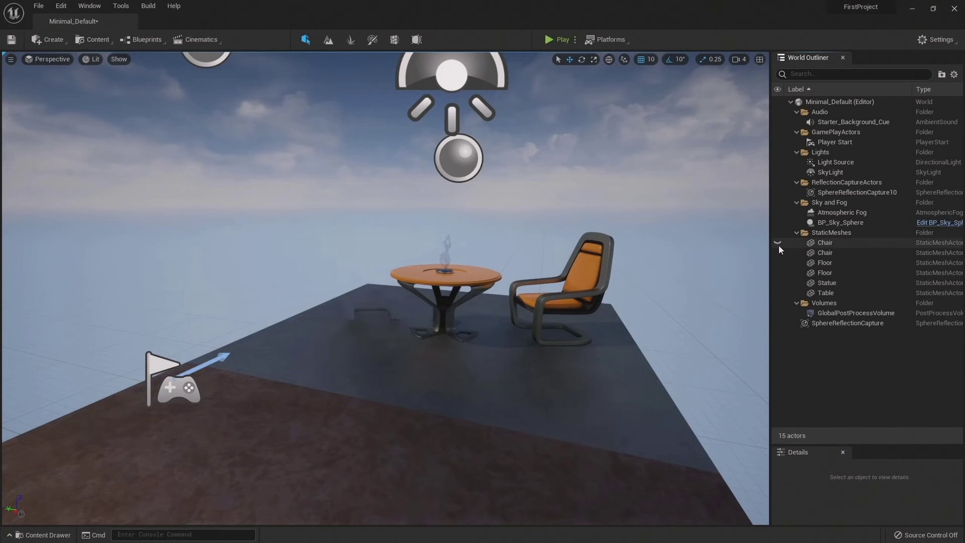
{"action": "left_click", "coordinate": [778, 245]}
{"action": "left_click", "coordinate": [778, 244]}
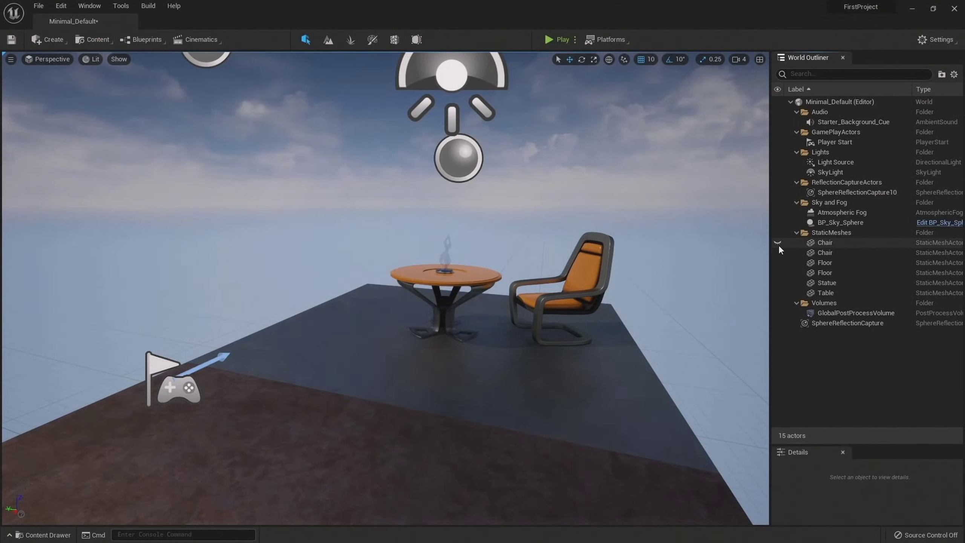
{"action": "left_click", "coordinate": [778, 245]}
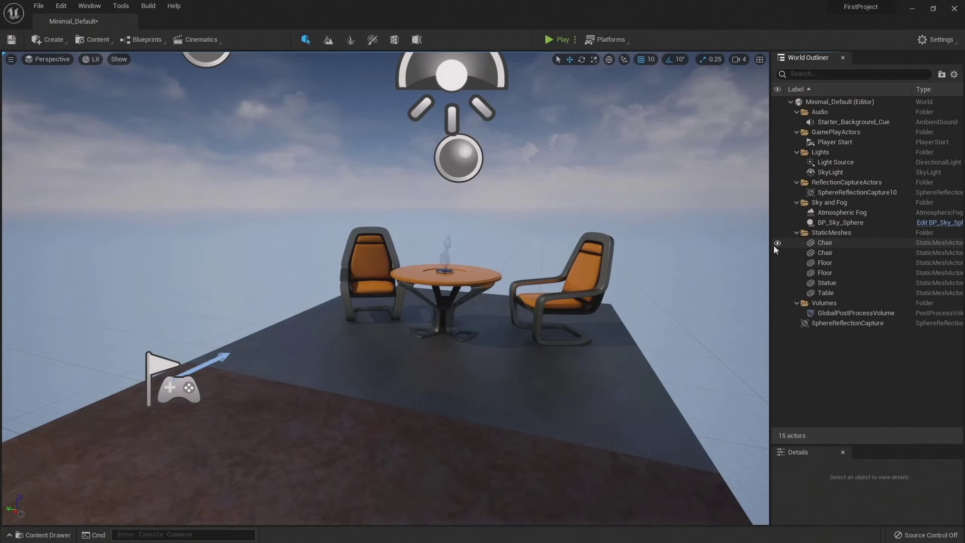
{"action": "left_click", "coordinate": [827, 244]}
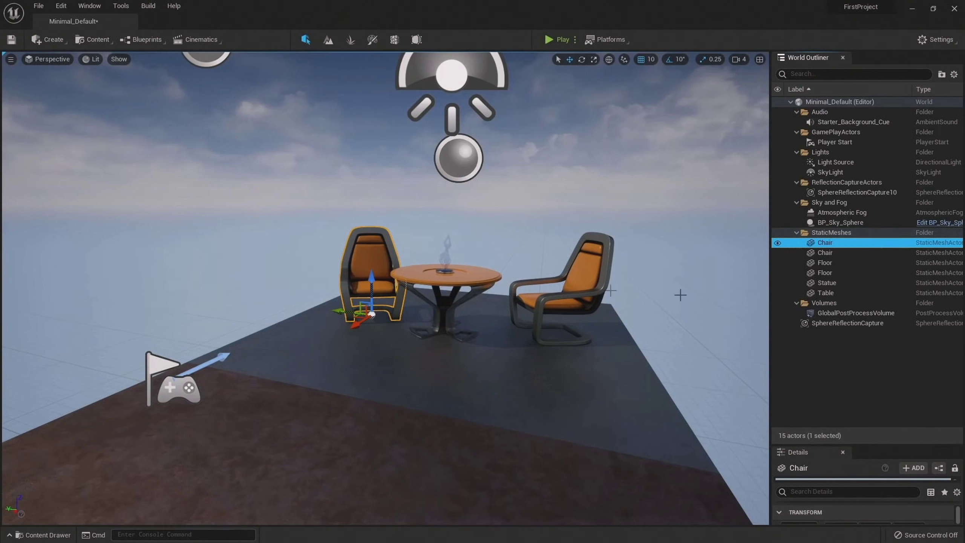
{"action": "left_click", "coordinate": [832, 283]}
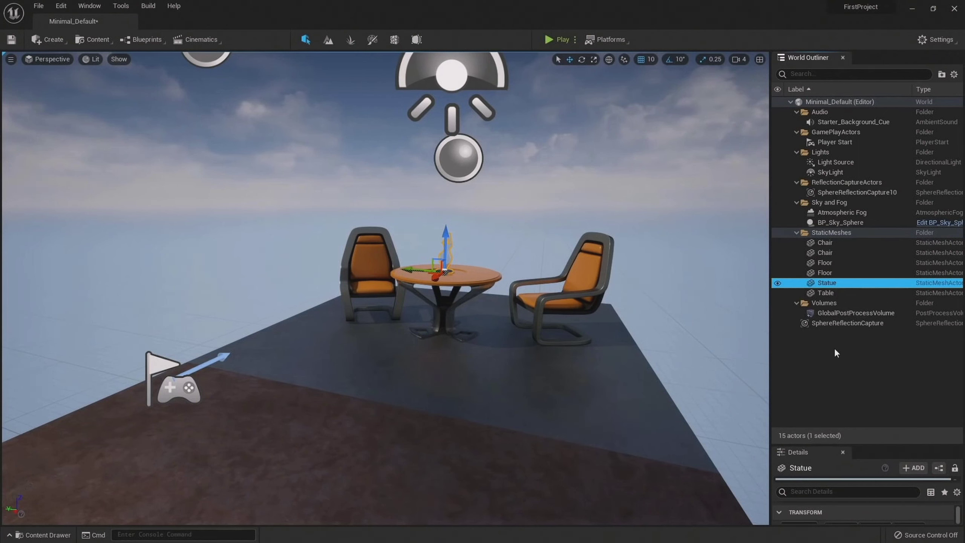
{"action": "left_click", "coordinate": [804, 349]}
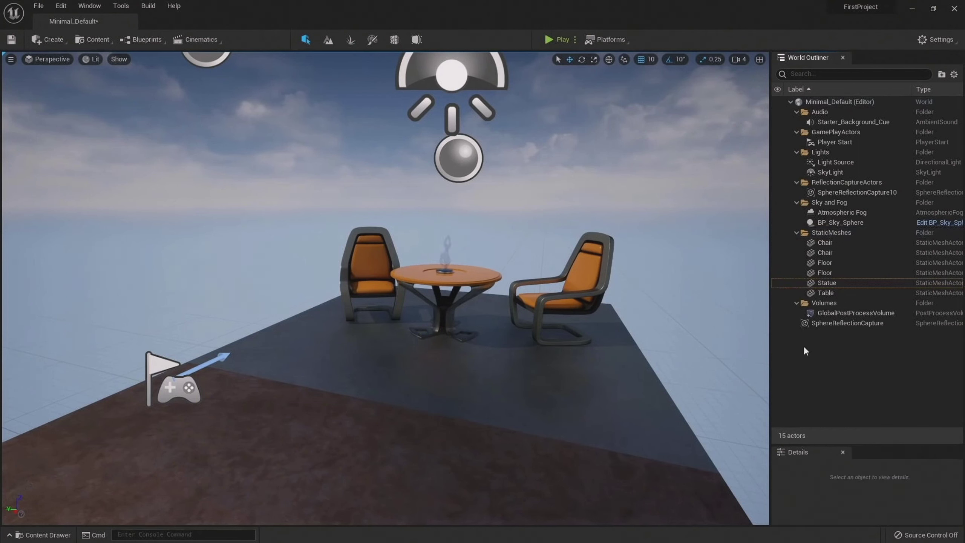
Create a new World Outliner folder named MyFolder
{"action": "right_click", "coordinate": [805, 349]}
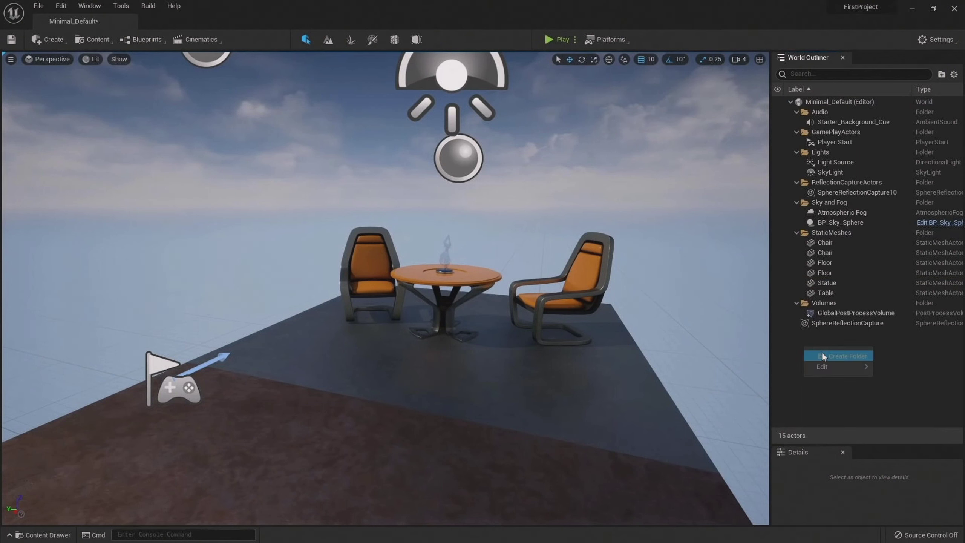
{"action": "left_click", "coordinate": [822, 353]}
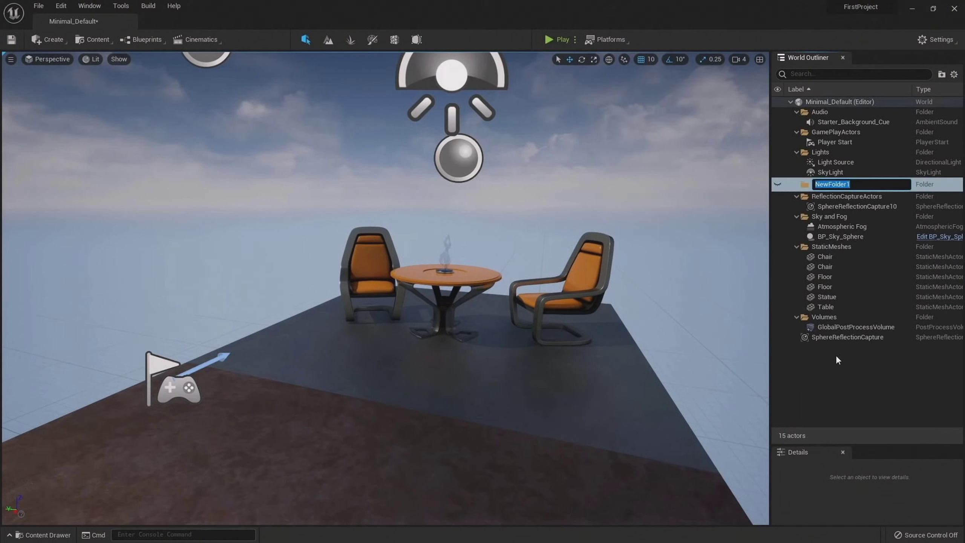
{"action": "type", "text": "M"}
{"action": "type", "text": "er"}
{"action": "key", "text": "Return"}
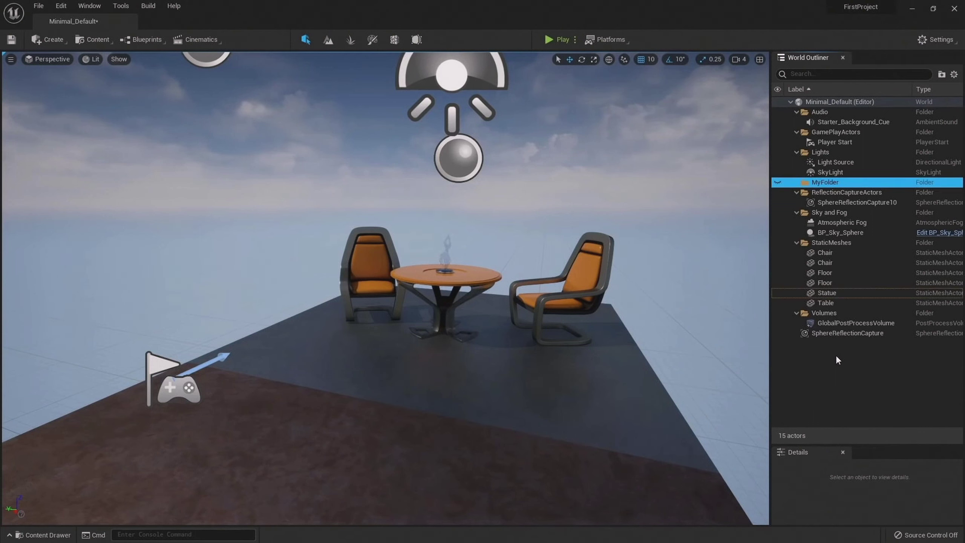
Move both Chair actors into MyFolder and clear the selection
{"action": "left_click", "coordinate": [832, 253]}
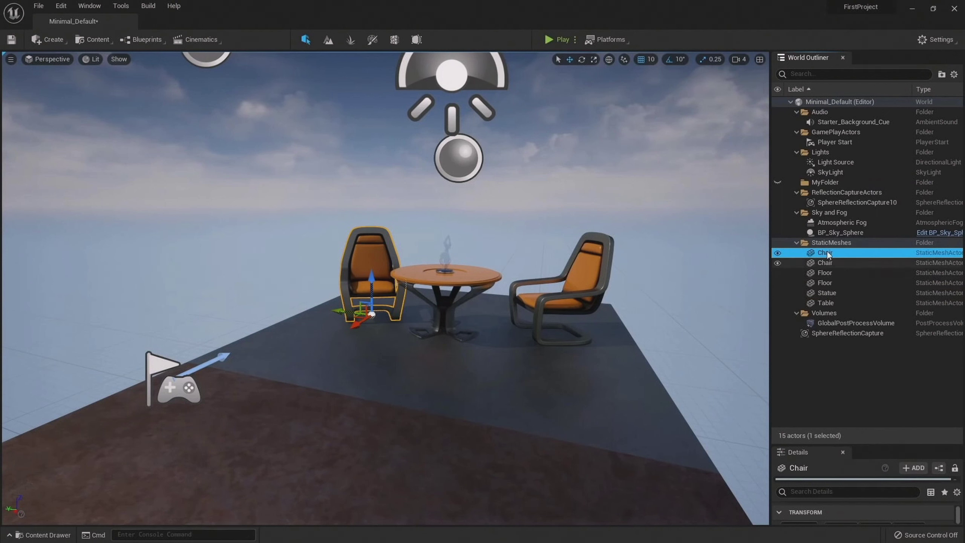
{"action": "left_click", "coordinate": [828, 263], "text": "ctrl"}
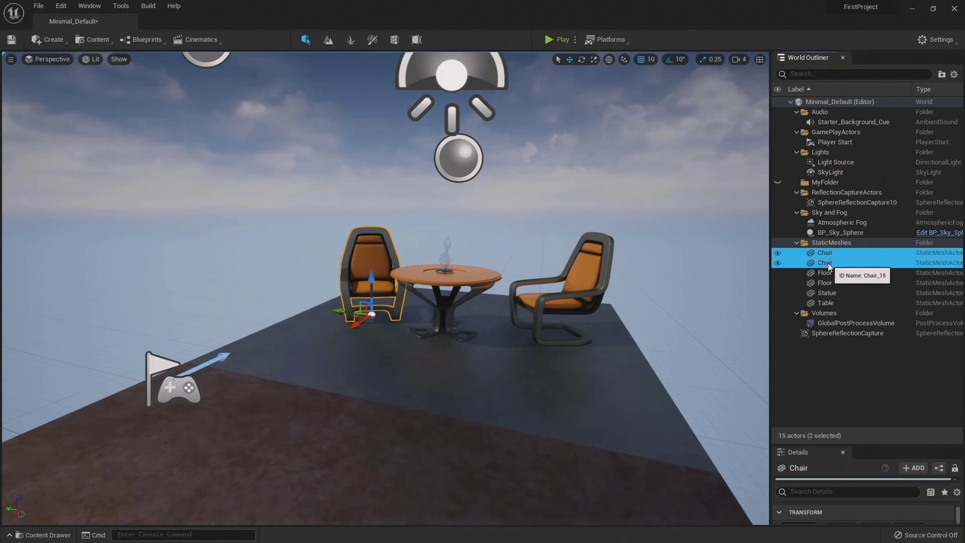
{"action": "mouse_move", "coordinate": [828, 264]}
{"action": "left_mouse_down"}
{"action": "mouse_move", "coordinate": [842, 181]}
{"action": "mouse_move", "coordinate": [828, 183]}
{"action": "left_mouse_up"}
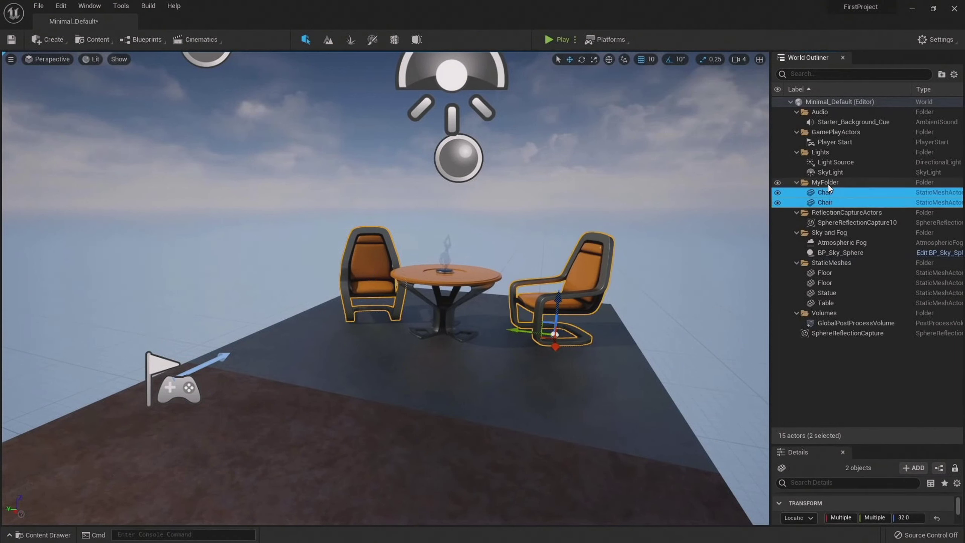
{"action": "left_click", "coordinate": [834, 360]}
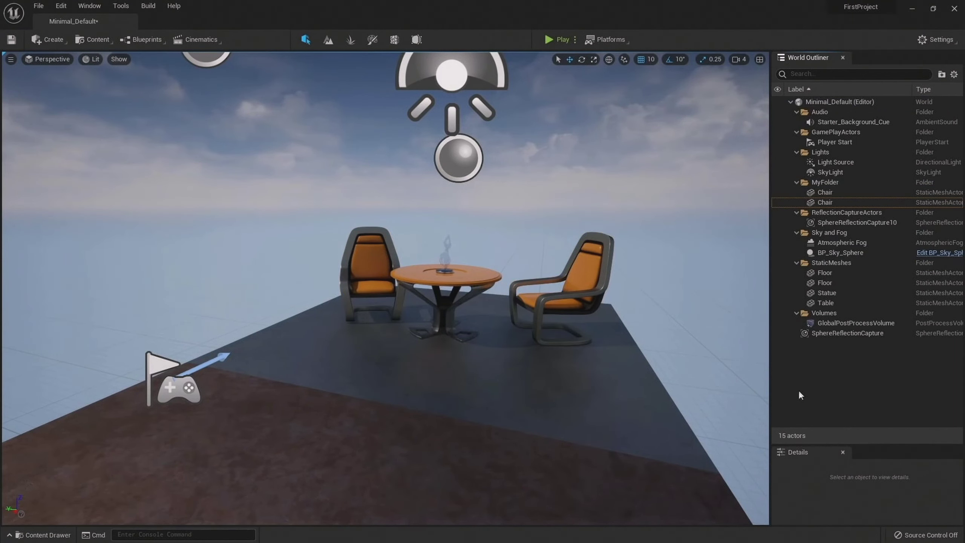
Shrink the Outliner, select the Table, browse its Details, and frame it in the view
{"action": "left_click_drag", "start_coordinate": [802, 444], "coordinate": [823, 211]}
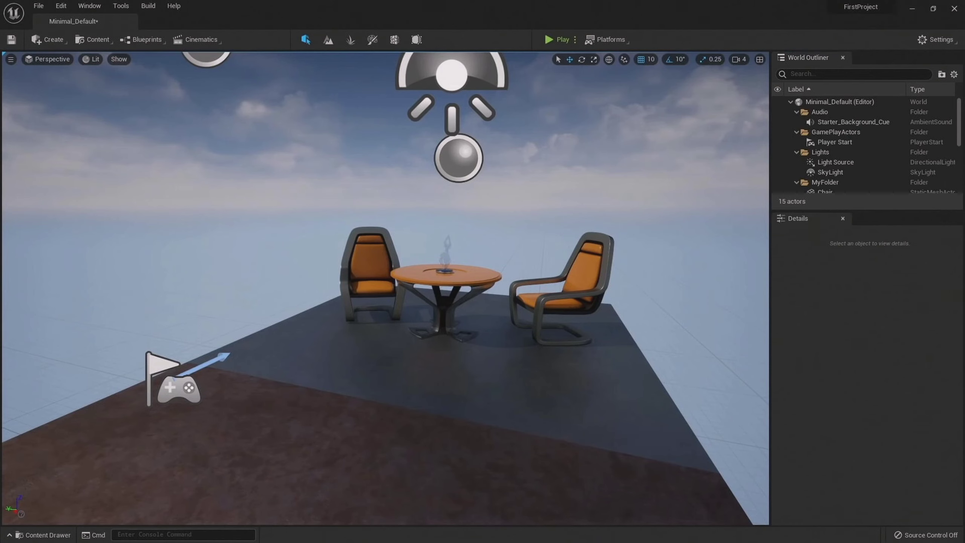
{"action": "left_click", "coordinate": [455, 275]}
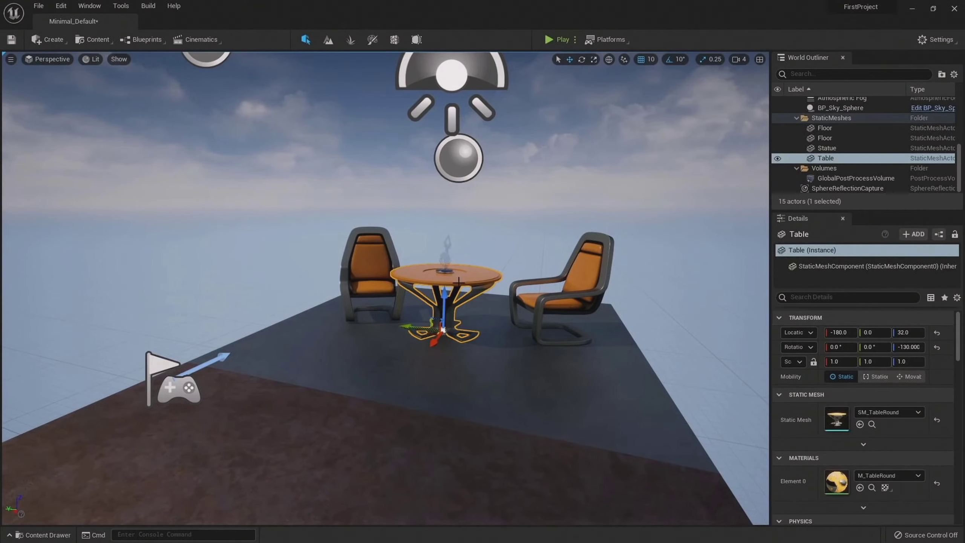
{"action": "scroll", "coordinate": [862, 404], "scroll_direction": "down", "scroll_amount": 5}
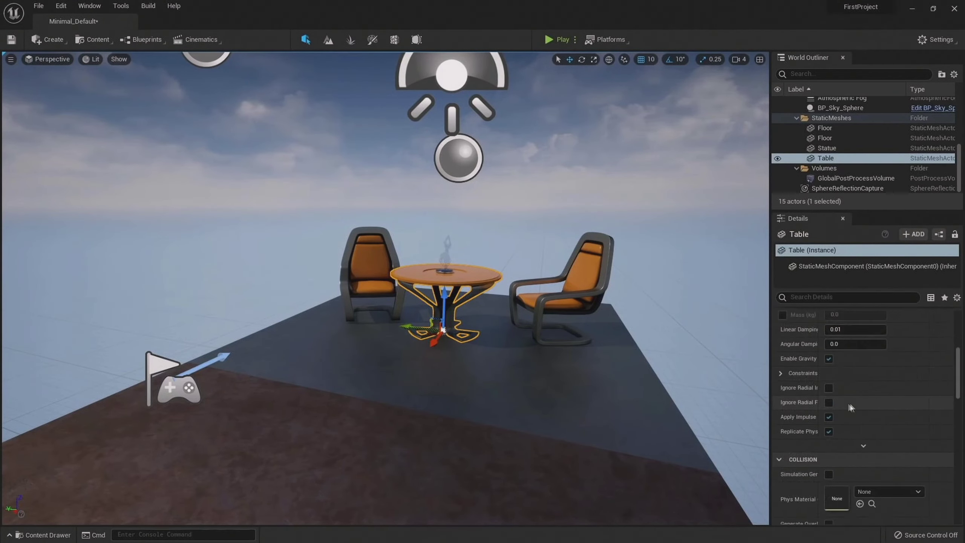
{"action": "scroll", "coordinate": [850, 403], "scroll_direction": "down", "scroll_amount": 5}
{"action": "scroll", "coordinate": [831, 405], "scroll_direction": "down", "scroll_amount": 2}
{"action": "scroll", "coordinate": [821, 418], "scroll_direction": "down", "scroll_amount": 2}
{"action": "scroll", "coordinate": [821, 417], "scroll_direction": "down", "scroll_amount": 1}
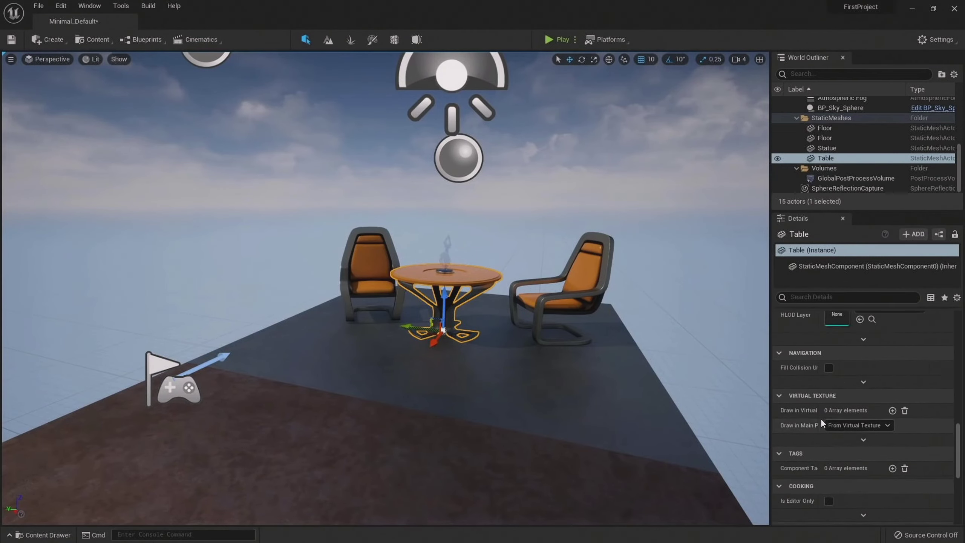
{"action": "scroll", "coordinate": [786, 390], "scroll_direction": "down", "scroll_amount": 1}
{"action": "key", "text": "f"}
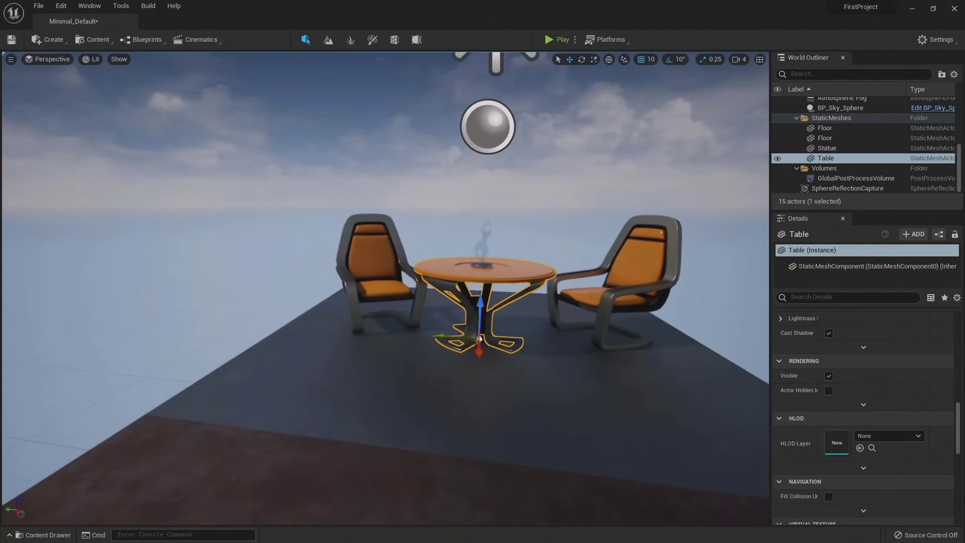
Select and focus on the left Chair, scrolling its Details back up to Transform
{"action": "left_click", "coordinate": [374, 283]}
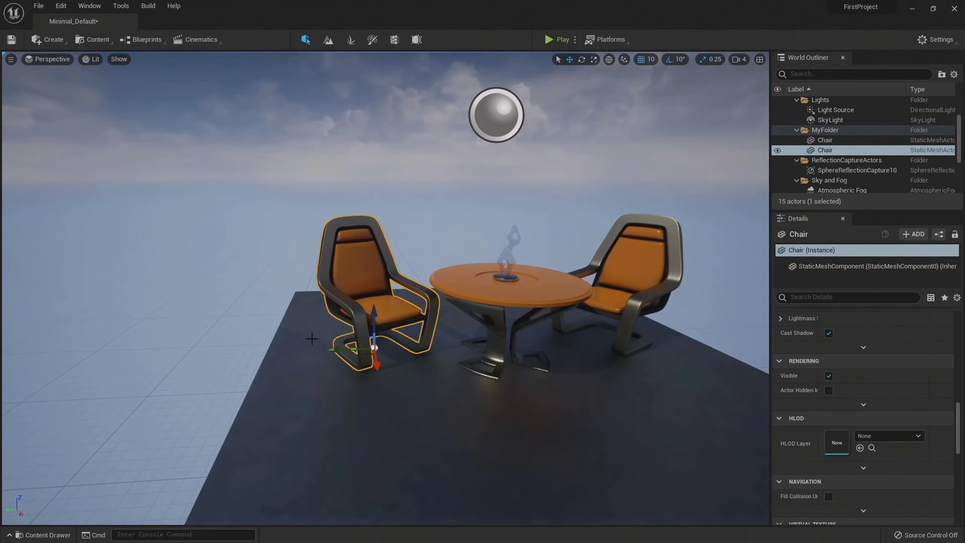
{"action": "key", "text": "f"}
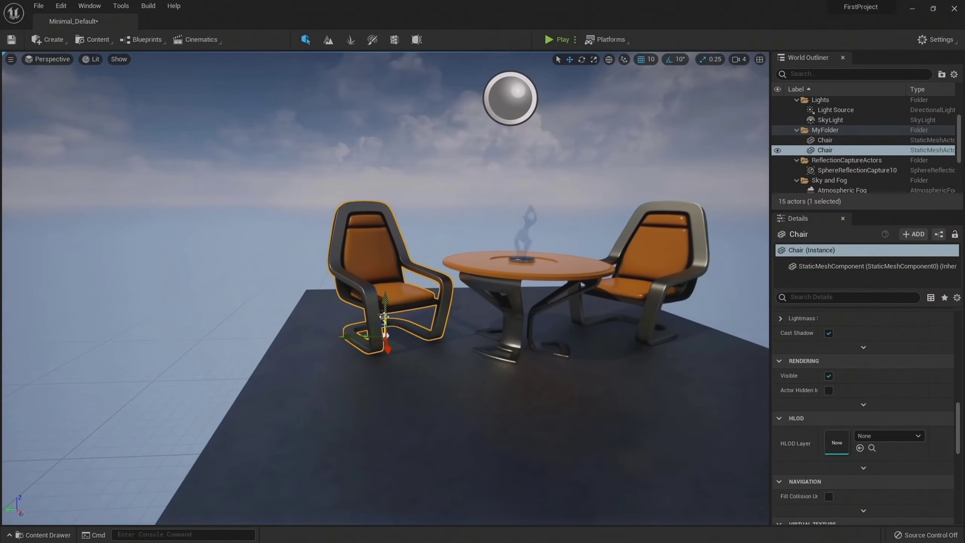
{"action": "scroll", "coordinate": [864, 427], "scroll_direction": "up", "scroll_amount": 2}
{"action": "scroll", "coordinate": [864, 427], "scroll_direction": "up", "scroll_amount": 1}
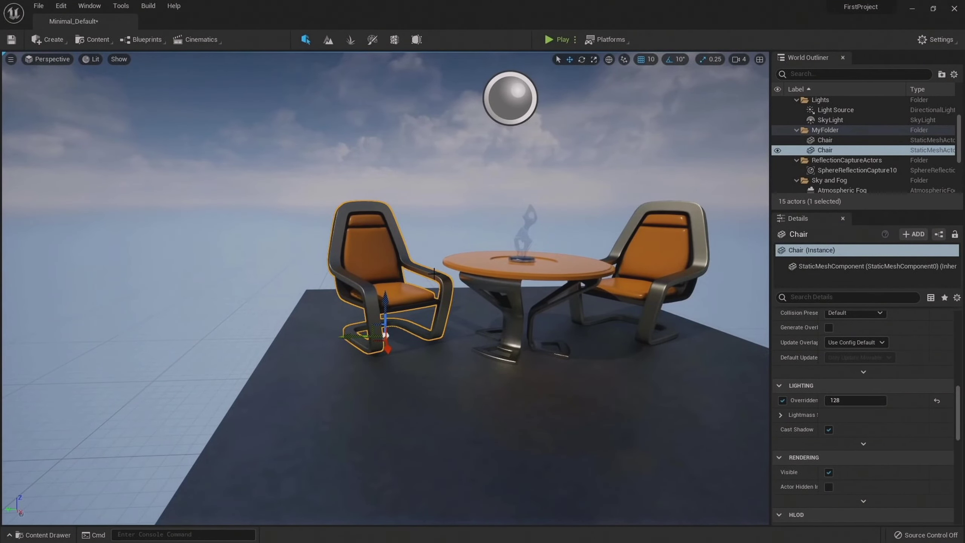
{"action": "scroll", "coordinate": [827, 420], "scroll_direction": "up", "scroll_amount": 4}
{"action": "scroll", "coordinate": [852, 422], "scroll_direction": "up", "scroll_amount": 4}
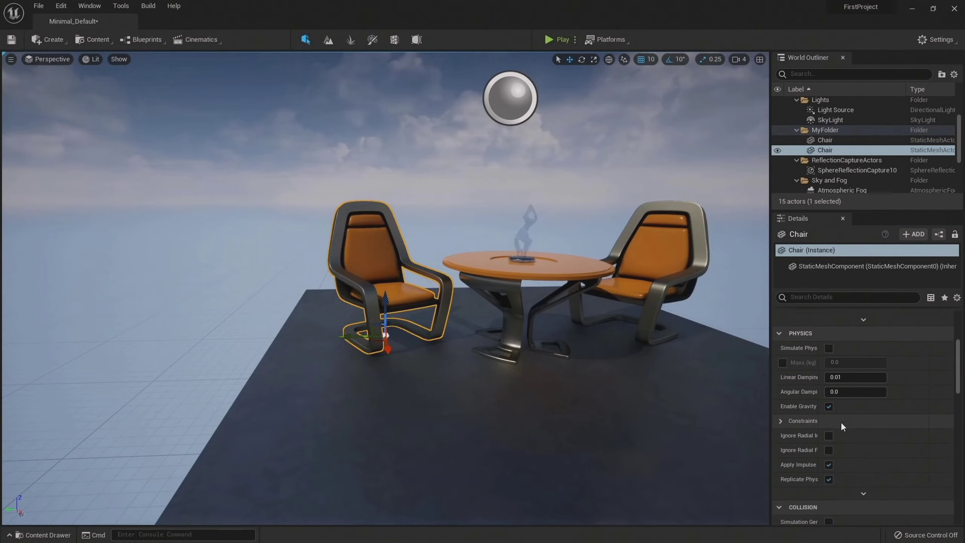
{"action": "scroll", "coordinate": [840, 421], "scroll_direction": "up", "scroll_amount": 4}
{"action": "scroll", "coordinate": [835, 420], "scroll_direction": "up", "scroll_amount": 3}
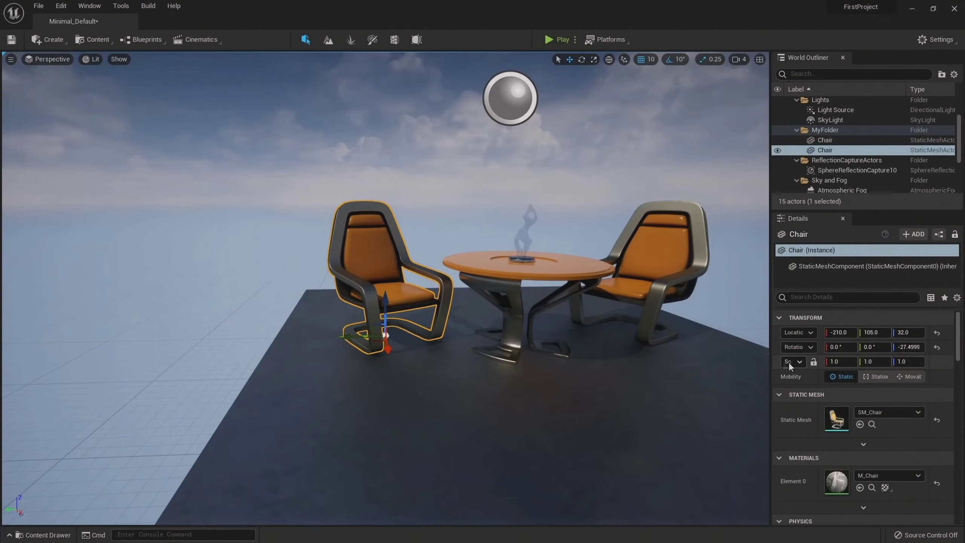
Widen the side panels and property name column, then set the chair's Scale Z to 2
{"action": "left_click_drag", "start_coordinate": [771, 362], "coordinate": [735, 362]}
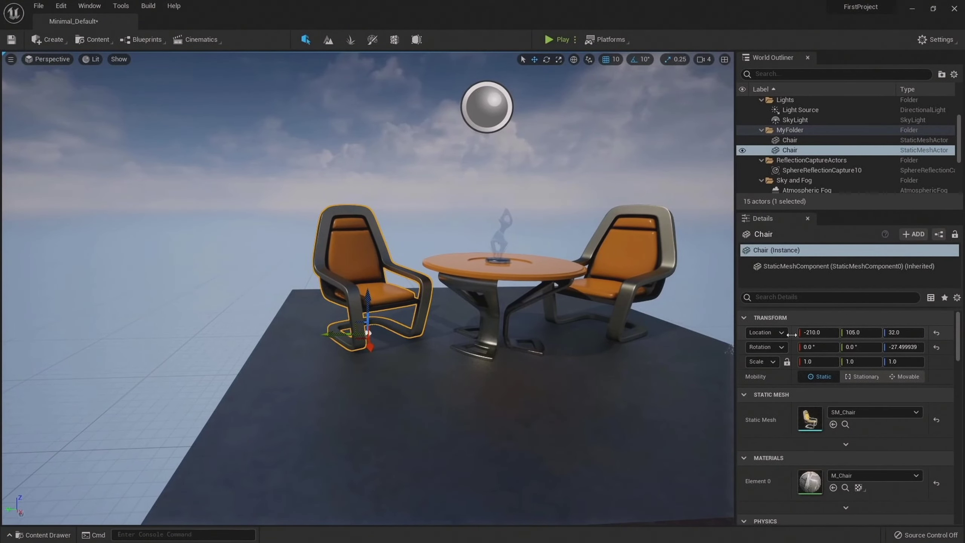
{"action": "left_click_drag", "start_coordinate": [797, 333], "coordinate": [805, 333]}
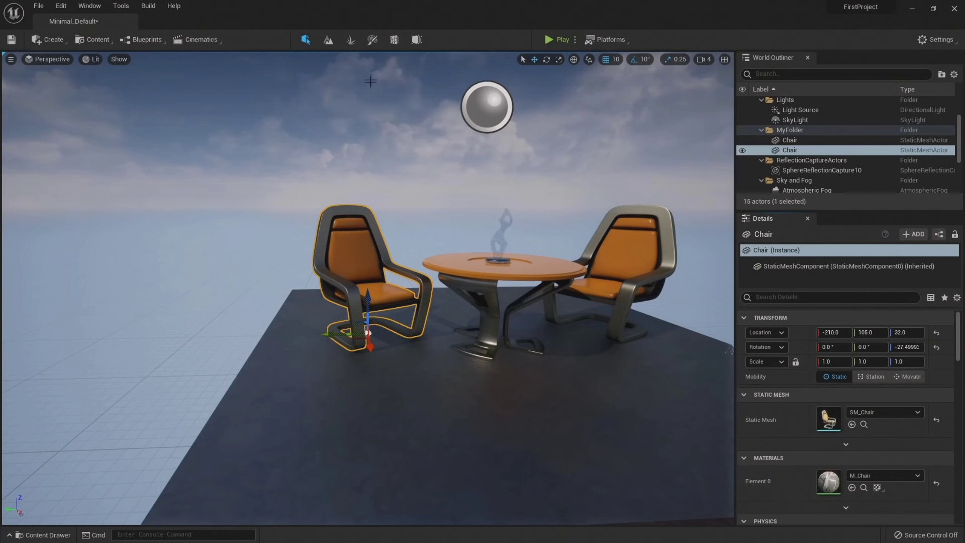
{"action": "left_click", "coordinate": [908, 362]}
{"action": "type", "text": "2"}
{"action": "key", "text": "Return"}
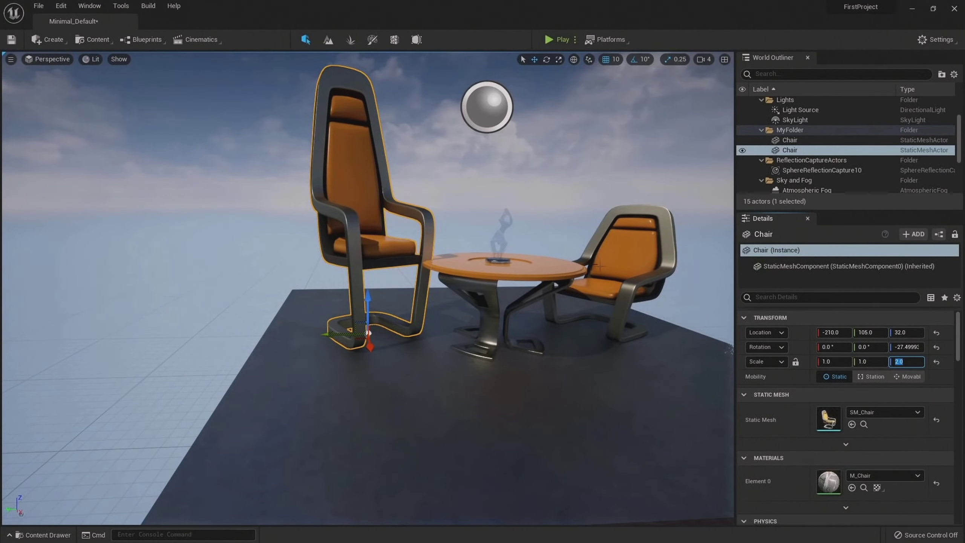
Orbit to view the stretched chair, then undo it back to scale 1.0
{"action": "right_click_drag", "start_coordinate": [419, 266], "coordinate": [437, 266]}
{"action": "right_click_drag", "start_coordinate": [557, 249], "coordinate": [557, 228]}
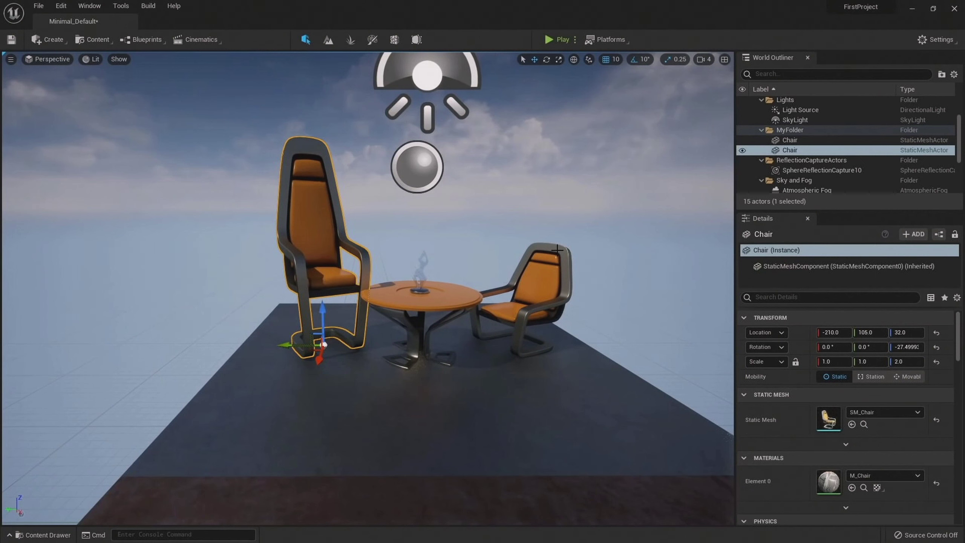
{"action": "key", "text": "ctrl+z"}
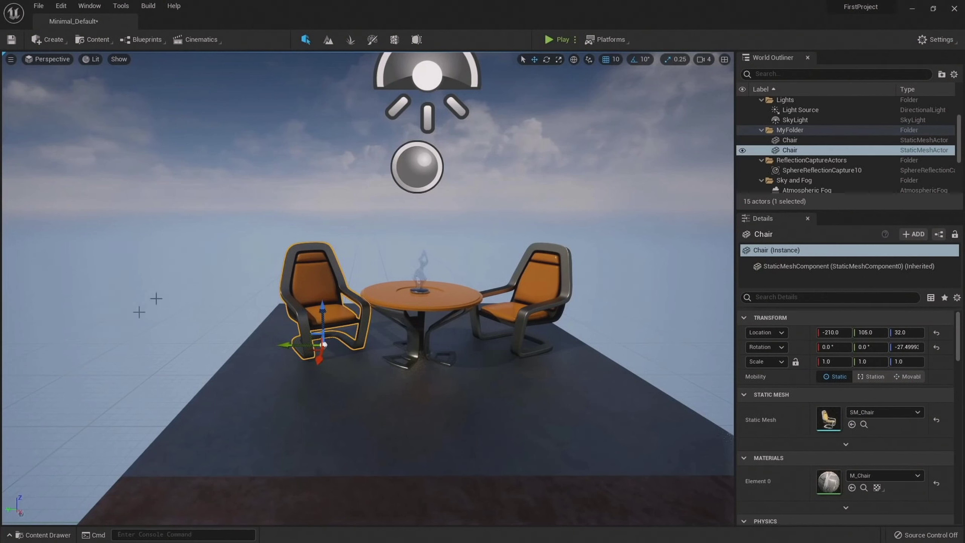
Open the Content Drawer on the Content folder and toggle it closed and open with Ctrl+Space
{"action": "left_click", "coordinate": [43, 535]}
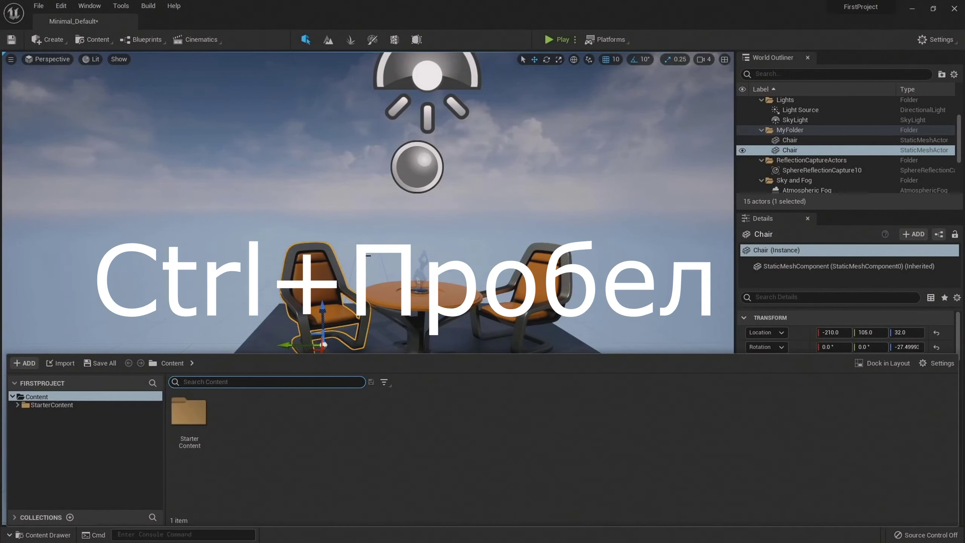
{"action": "key", "text": "ctrl+space"}
{"action": "key", "text": "ctrl+space"}
{"action": "key", "text": "ctrl+space"}
{"action": "key", "text": "ctrl+space"}
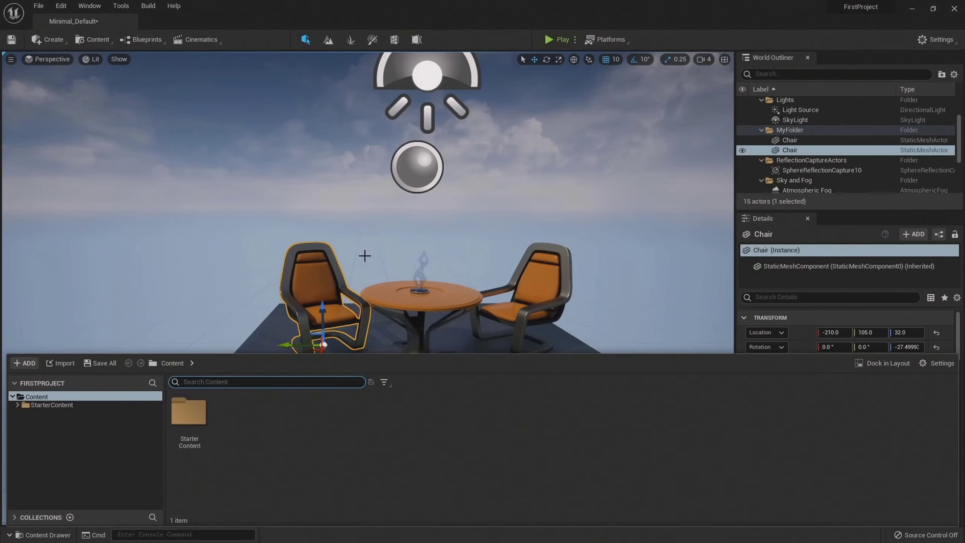
{"action": "key", "text": "ctrl+space"}
{"action": "key", "text": "ctrl+space"}
{"action": "key", "text": "ctrl+space"}
{"action": "key", "text": "ctrl+space"}
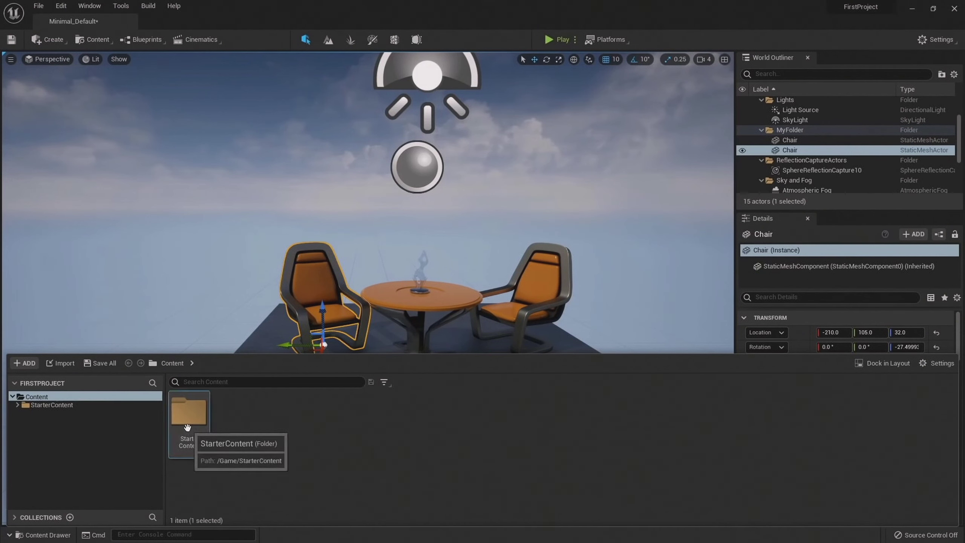
Browse into StarterContent > Props in the content browser, then close the drawer
{"action": "double_click", "coordinate": [188, 412]}
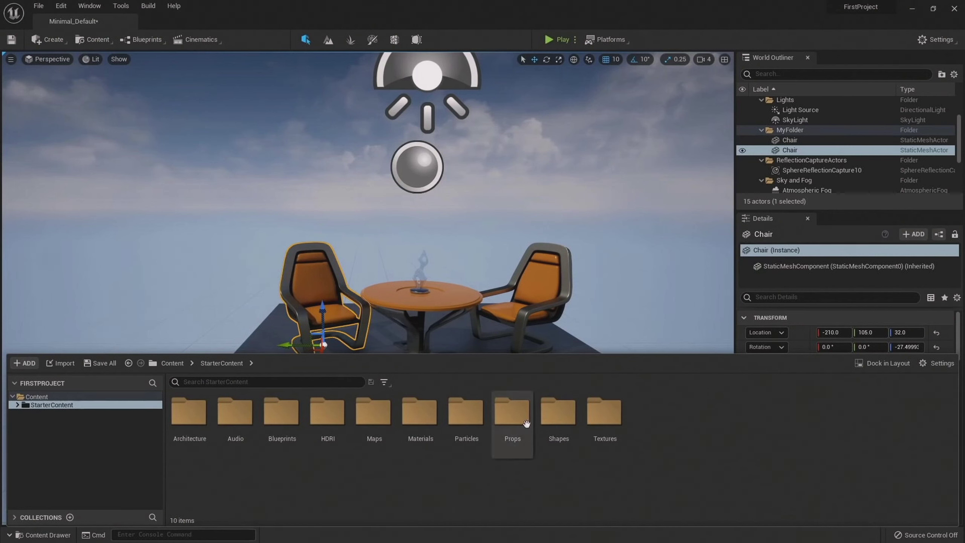
{"action": "double_click", "coordinate": [512, 418]}
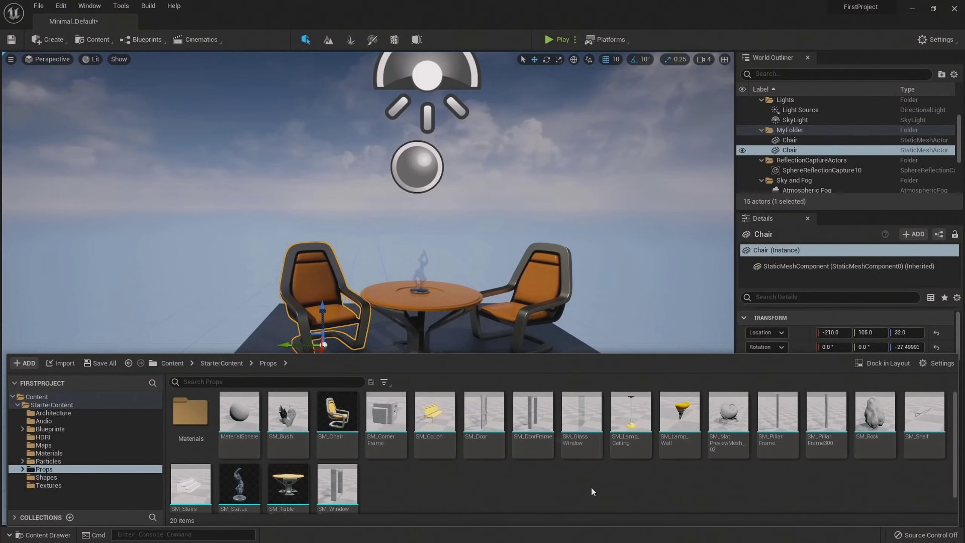
{"action": "key", "text": "ctrl+space"}
{"action": "mouse_move", "coordinate": [367, 266]}
{"action": "right_mouse_down"}
{"action": "mouse_move", "coordinate": [418, 266]}
{"action": "mouse_move", "coordinate": [400, 267]}
{"action": "right_mouse_up"}
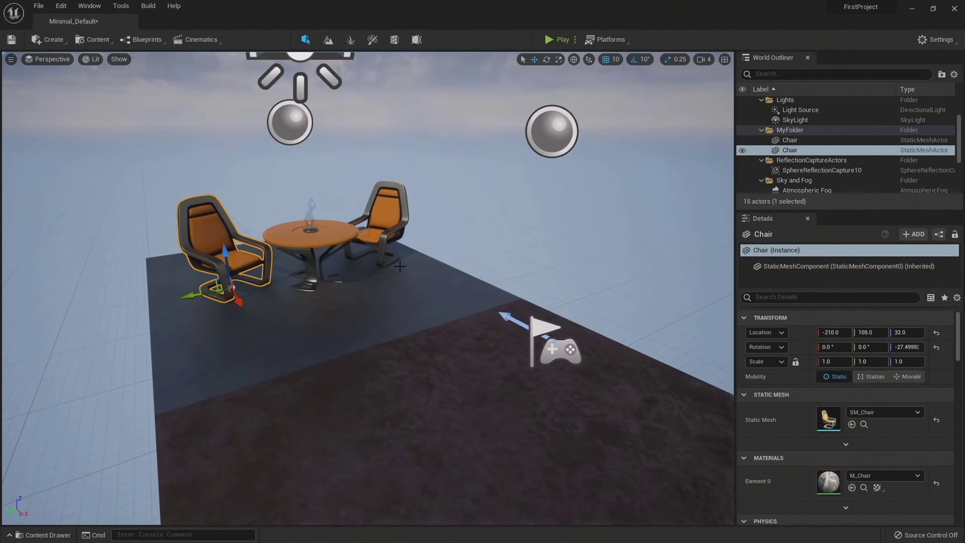
Place an SM_Chair from Props in front of the table, then delete it again
{"action": "key", "text": "ctrl+space"}
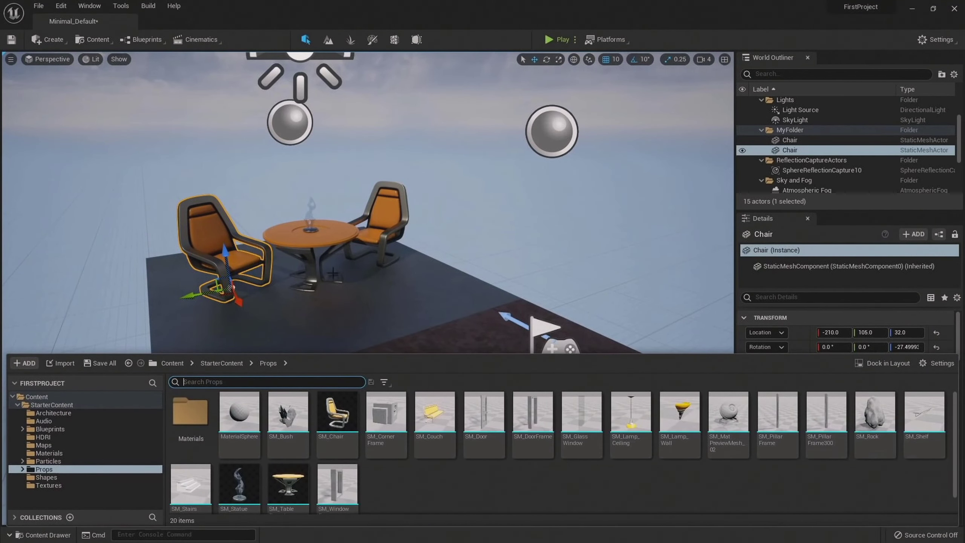
{"action": "left_click_drag", "start_coordinate": [337, 438], "coordinate": [276, 376]}
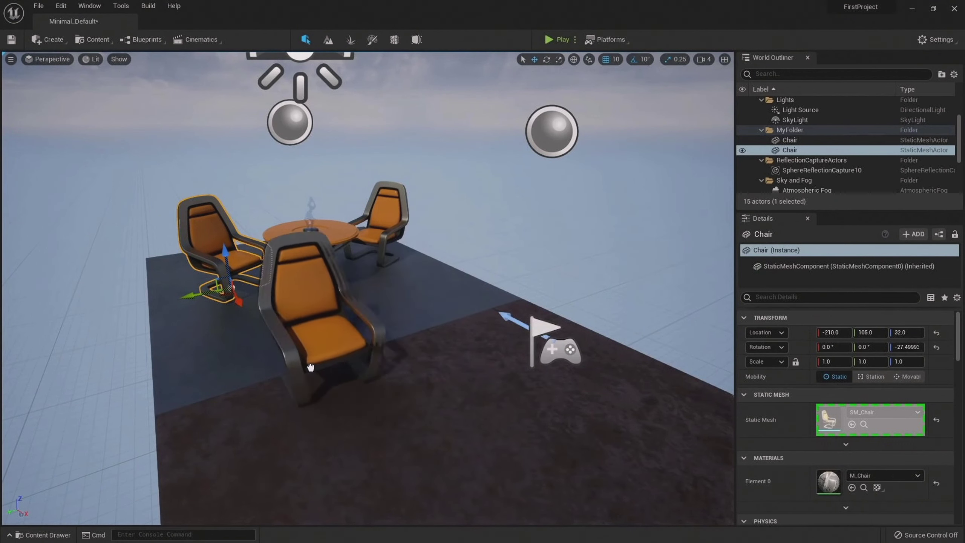
{"action": "left_click_drag", "start_coordinate": [276, 377], "coordinate": [327, 354]}
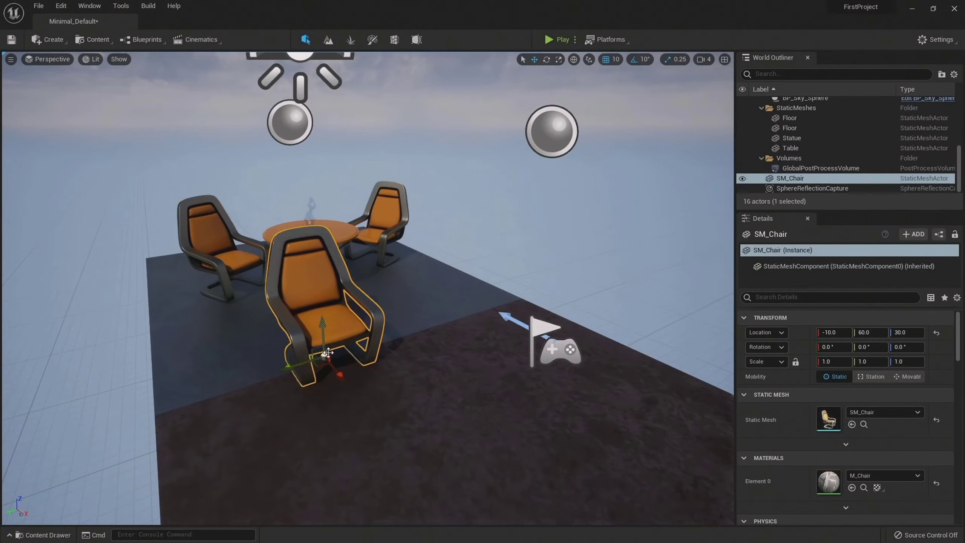
{"action": "key", "text": "Delete"}
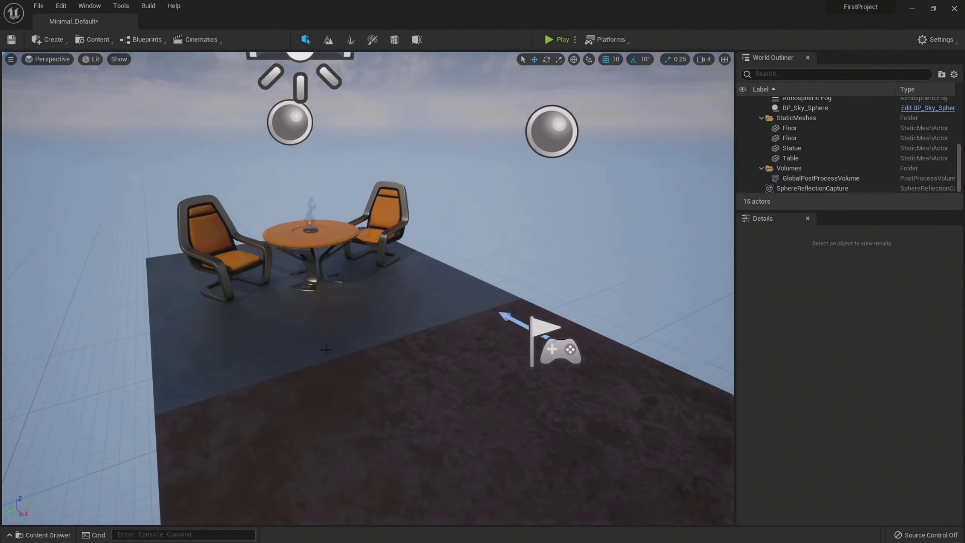
{"action": "key", "text": "ctrl+space"}
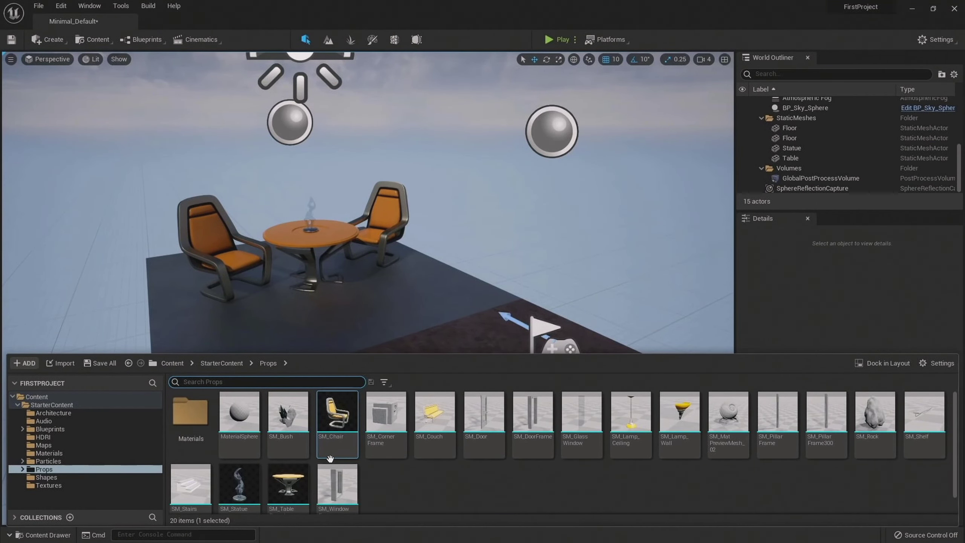
Open SM_Chair in the mesh editor, inspect its preview and Details, then close it
{"action": "double_click", "coordinate": [342, 422]}
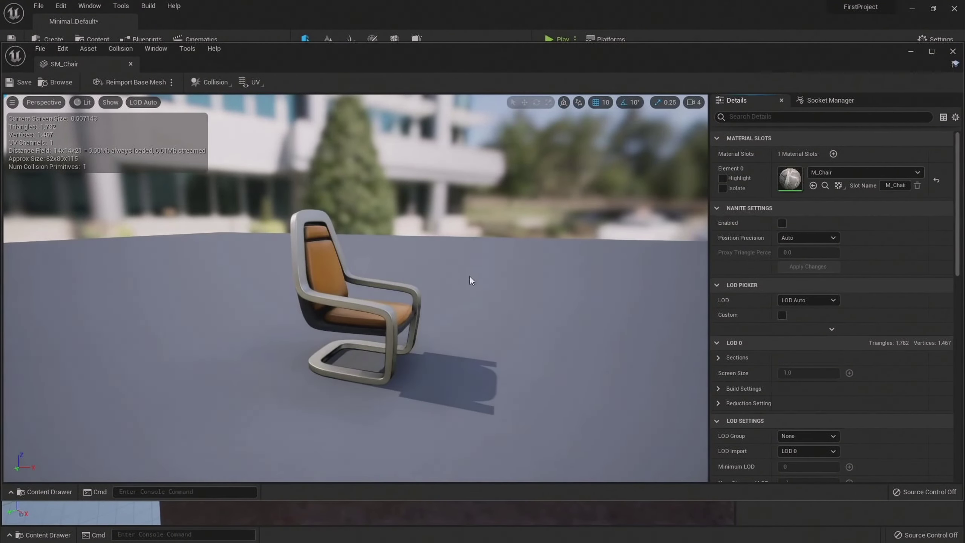
{"action": "left_click_drag", "start_coordinate": [549, 465], "coordinate": [549, 465]}
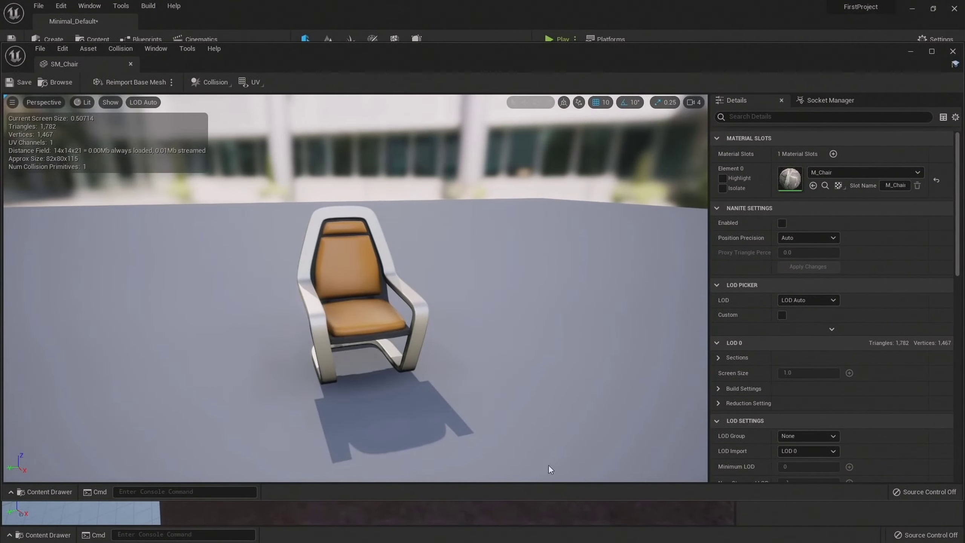
{"action": "scroll", "coordinate": [771, 231], "scroll_direction": "down", "scroll_amount": 4}
{"action": "scroll", "coordinate": [771, 230], "scroll_direction": "down", "scroll_amount": 8}
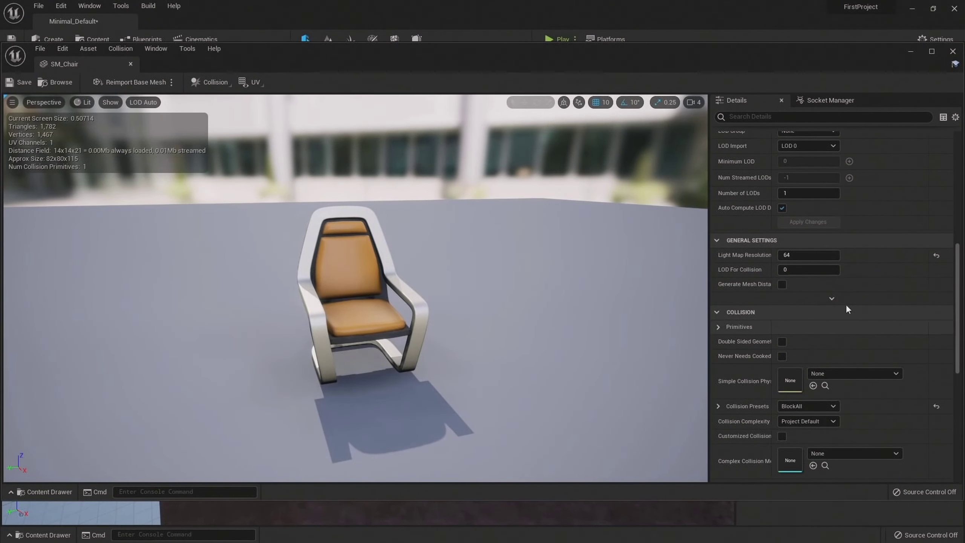
{"action": "scroll", "coordinate": [829, 315], "scroll_direction": "up", "scroll_amount": 7}
{"action": "scroll", "coordinate": [820, 319], "scroll_direction": "up", "scroll_amount": 4}
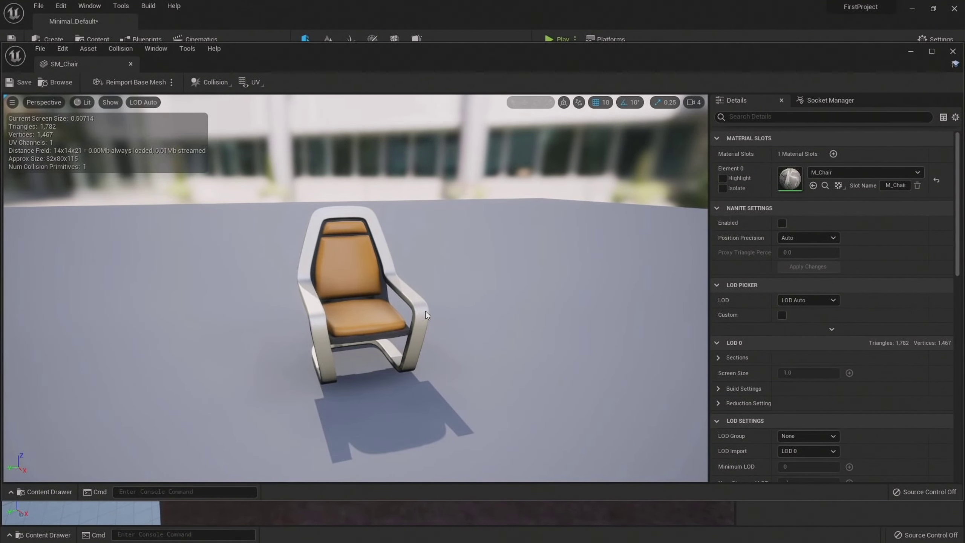
{"action": "left_click_drag", "start_coordinate": [425, 311], "coordinate": [425, 311]}
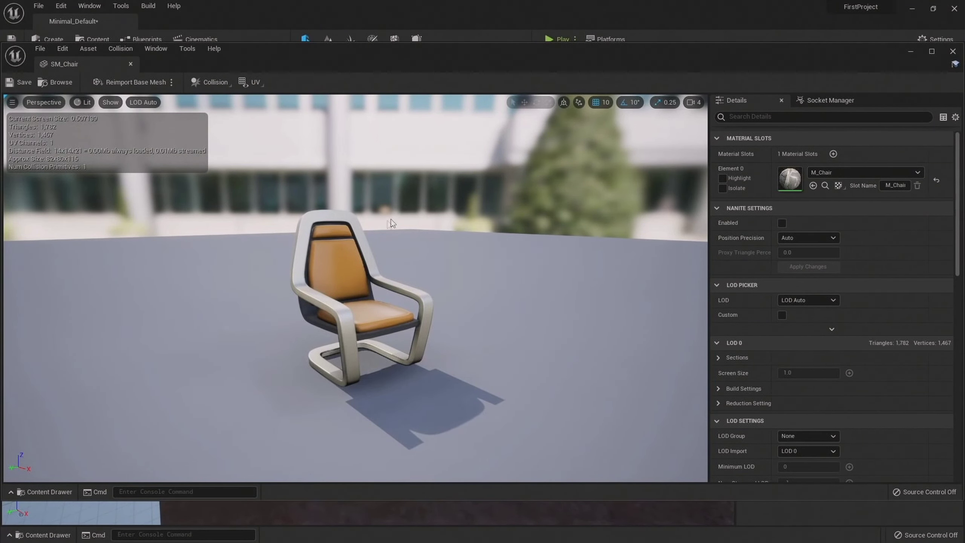
{"action": "left_click", "coordinate": [131, 64]}
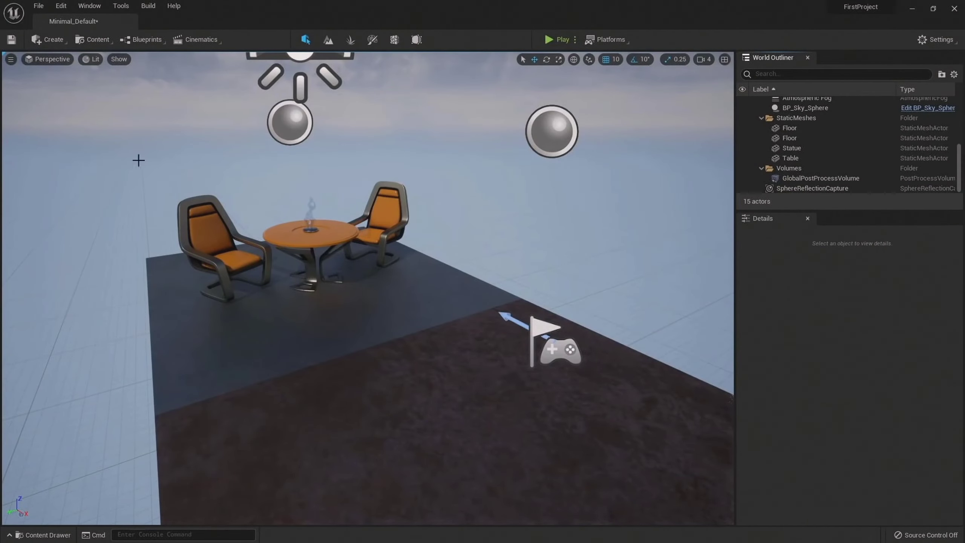
Select the Floor, open the Content Drawer, and go back up to the Content root folder
{"action": "left_click", "coordinate": [332, 333]}
{"action": "key", "text": "ctrl+space"}
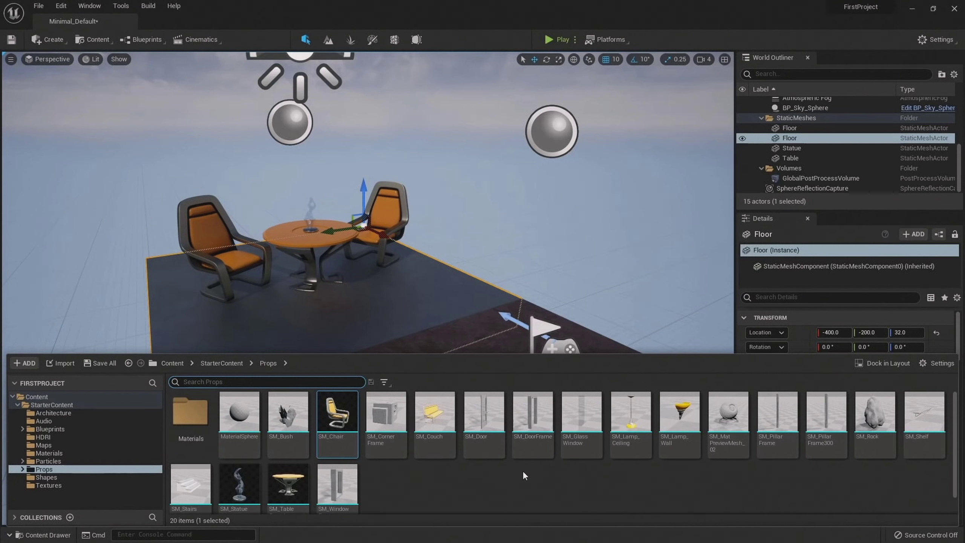
{"action": "left_click", "coordinate": [170, 362]}
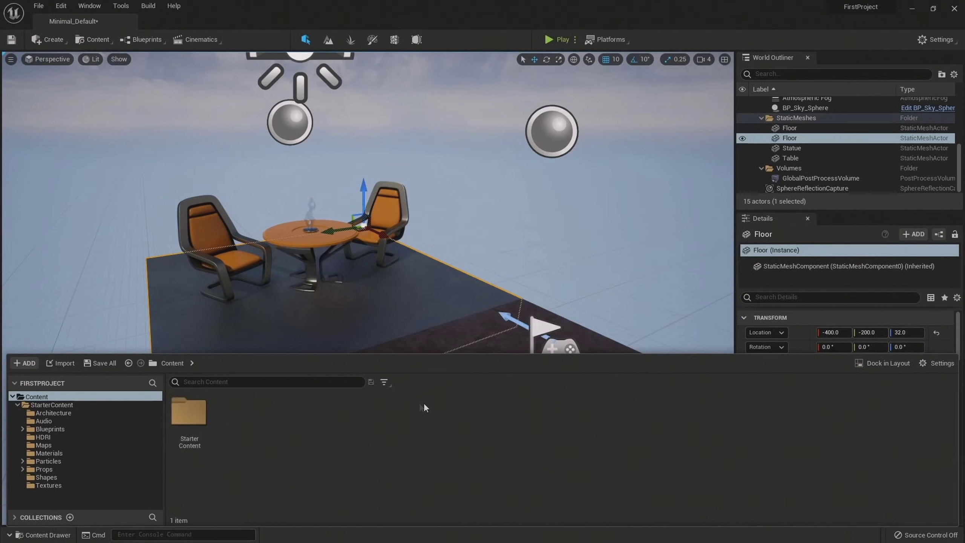
Open the Add Feature or Content Pack dialog, browse its Content Packs tab, then close it
{"action": "left_click", "coordinate": [30, 363]}
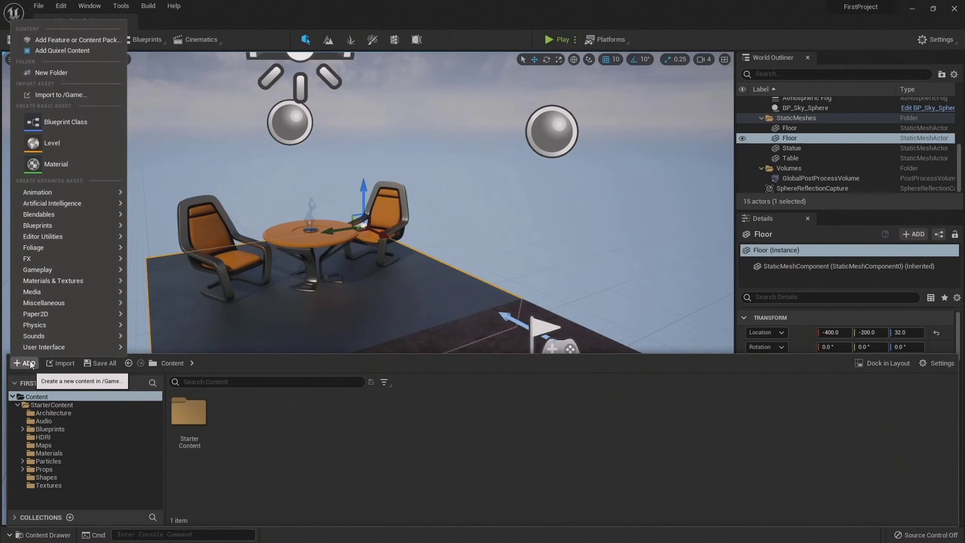
{"action": "left_click", "coordinate": [67, 38]}
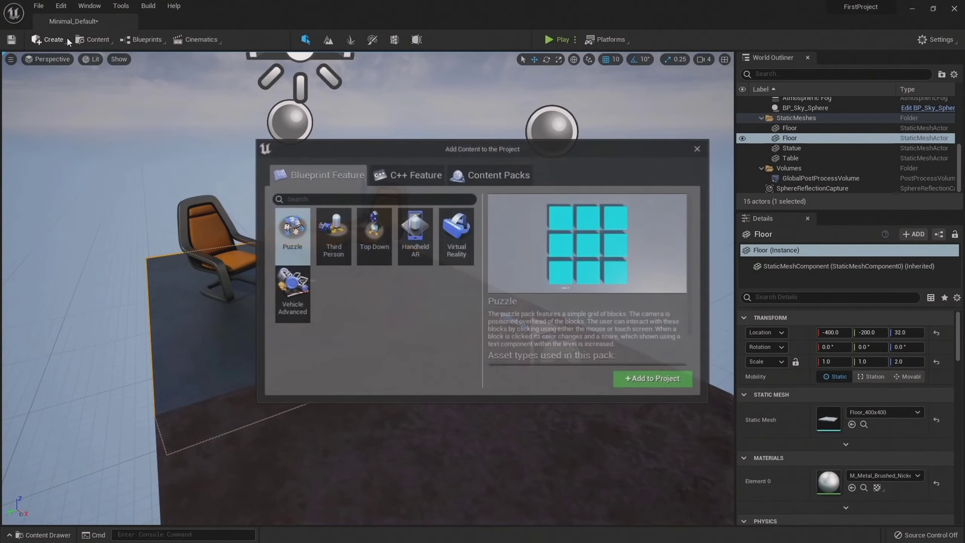
{"action": "left_click", "coordinate": [484, 174]}
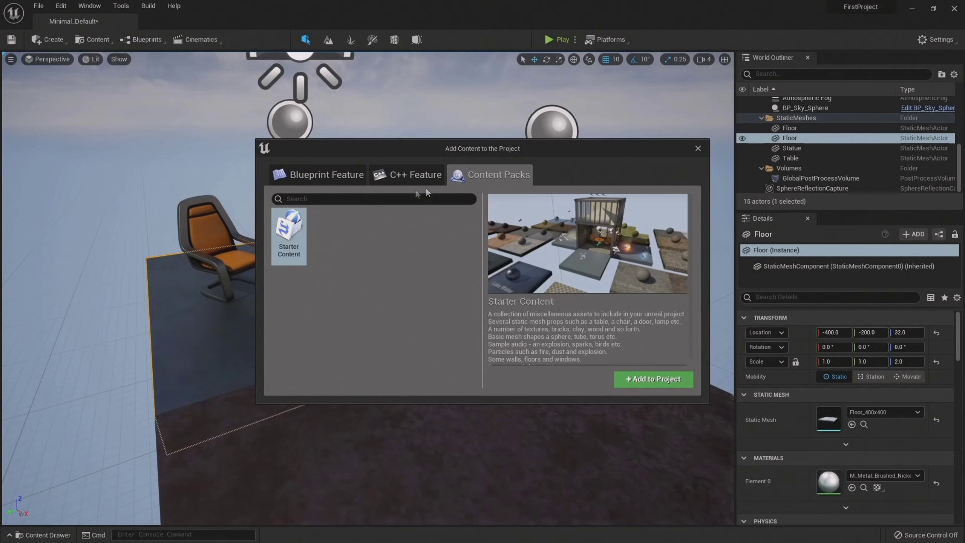
{"action": "left_click", "coordinate": [698, 149]}
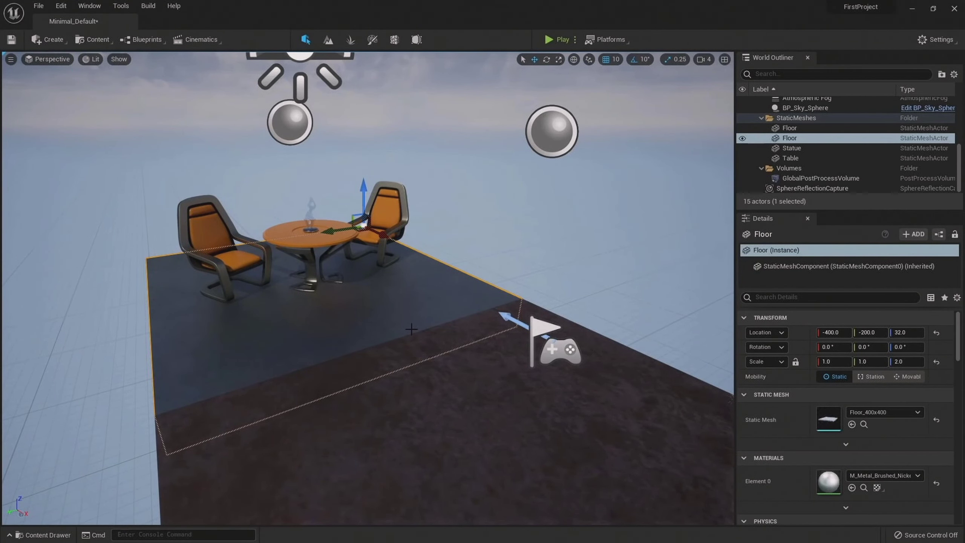
Open the Content Drawer with Ctrl+Space and dock it permanently in the layout
{"action": "key", "text": "ctrl+space"}
{"action": "key", "text": "ctrl+space"}
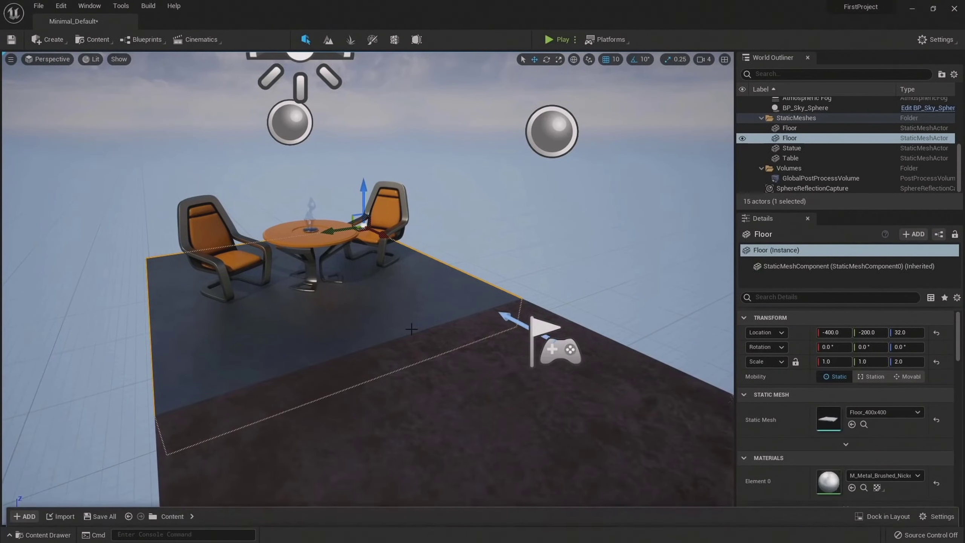
{"action": "key", "text": "ctrl+space"}
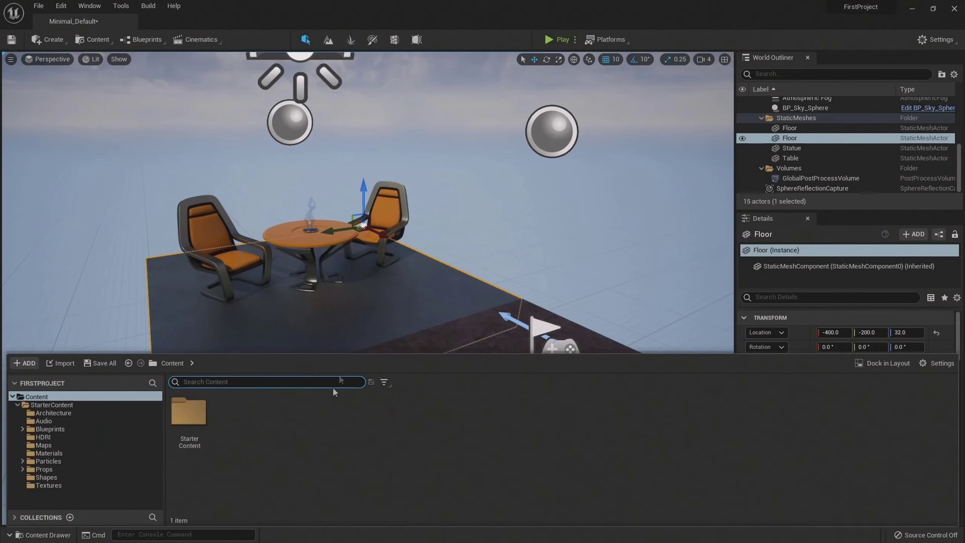
{"action": "left_click", "coordinate": [880, 365]}
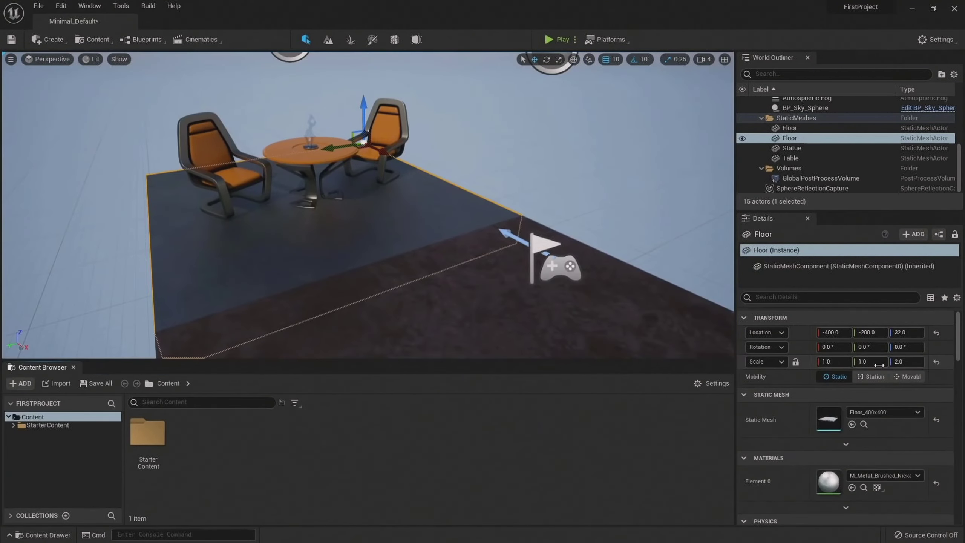
Collapse the Content Browser's tab well so its tab header is hidden
{"action": "scroll", "coordinate": [380, 210], "scroll_direction": "down", "scroll_amount": 5}
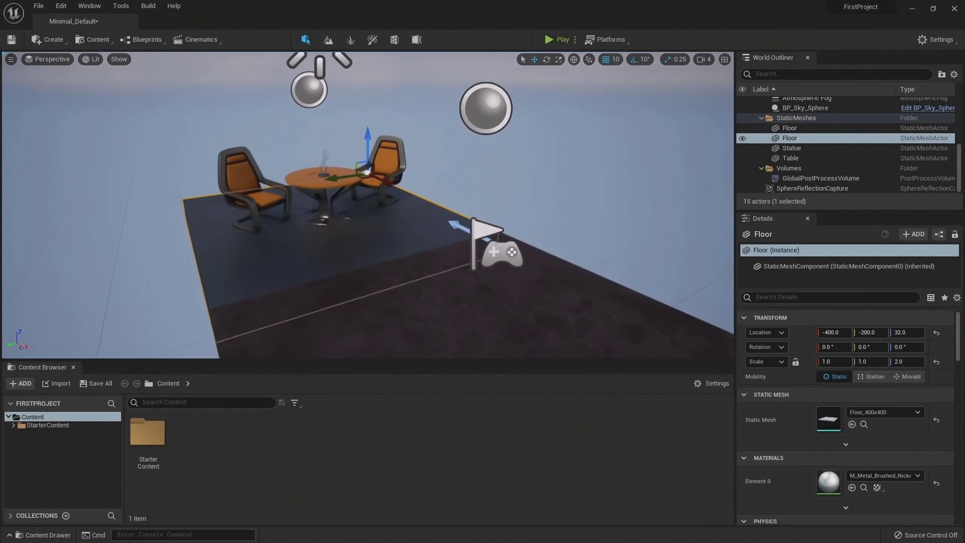
{"action": "right_click_drag", "start_coordinate": [365, 205], "coordinate": [365, 213]}
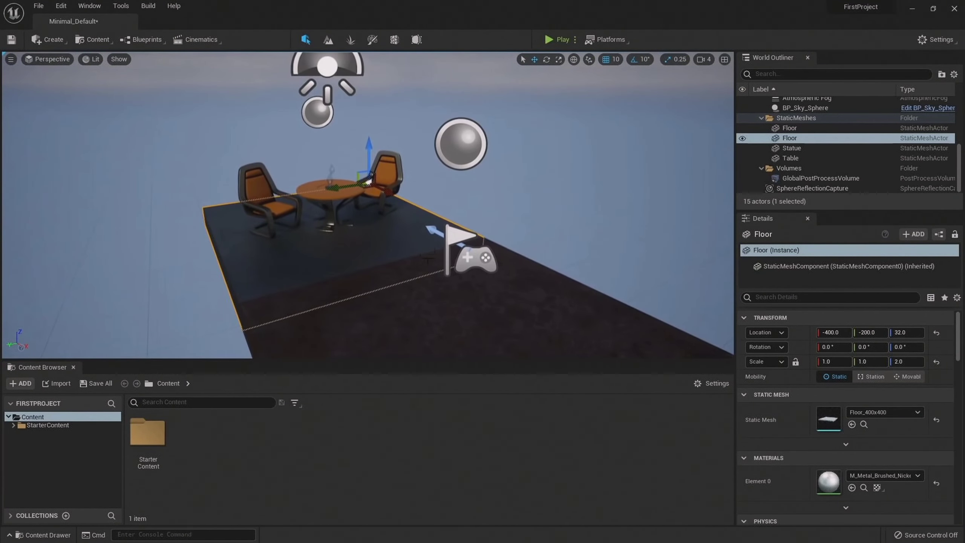
{"action": "right_click_drag", "start_coordinate": [84, 308], "coordinate": [84, 308]}
{"action": "right_click", "coordinate": [37, 367]}
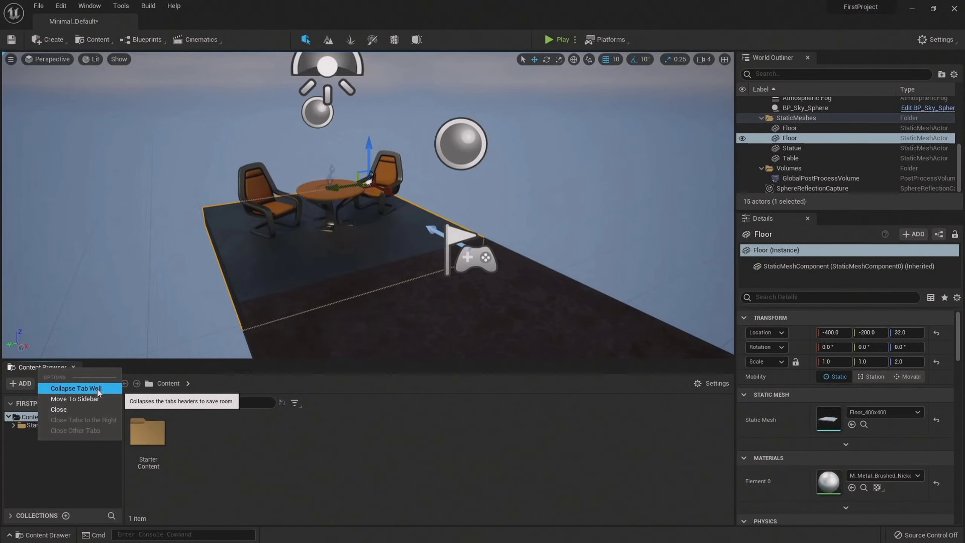
{"action": "left_click", "coordinate": [87, 389]}
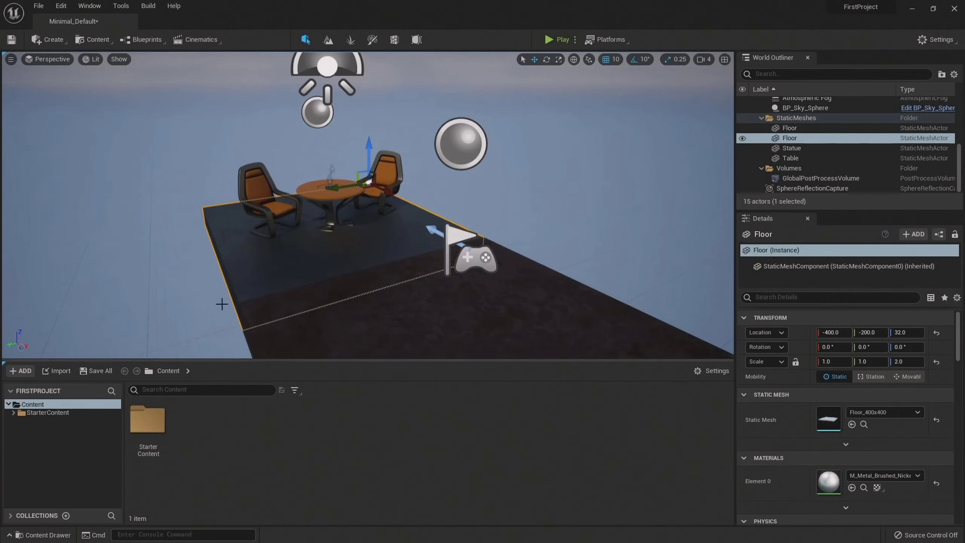
Restore the Content Browser tab, move it to the left sidebar, and test its drawer
{"action": "left_click", "coordinate": [4, 365]}
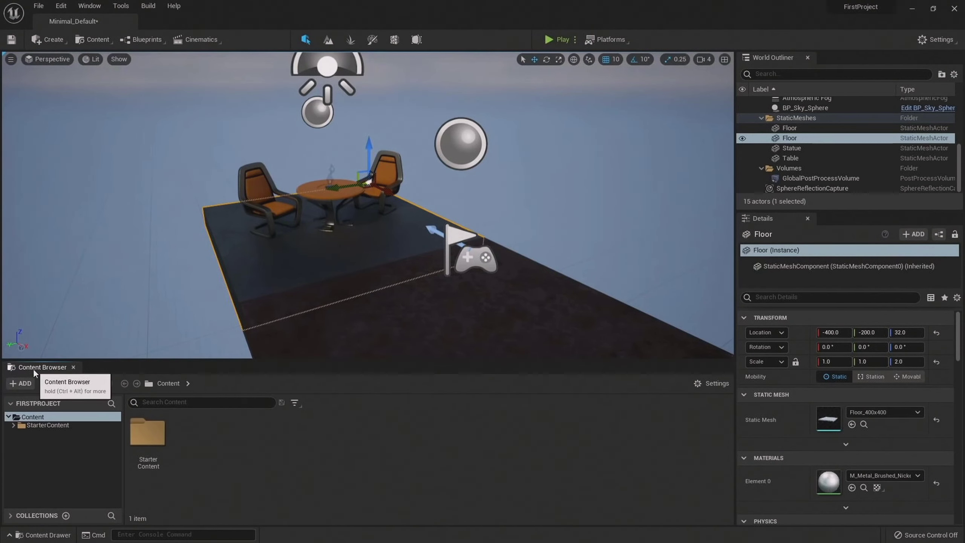
{"action": "scroll", "coordinate": [416, 268], "scroll_direction": "down", "scroll_amount": 1}
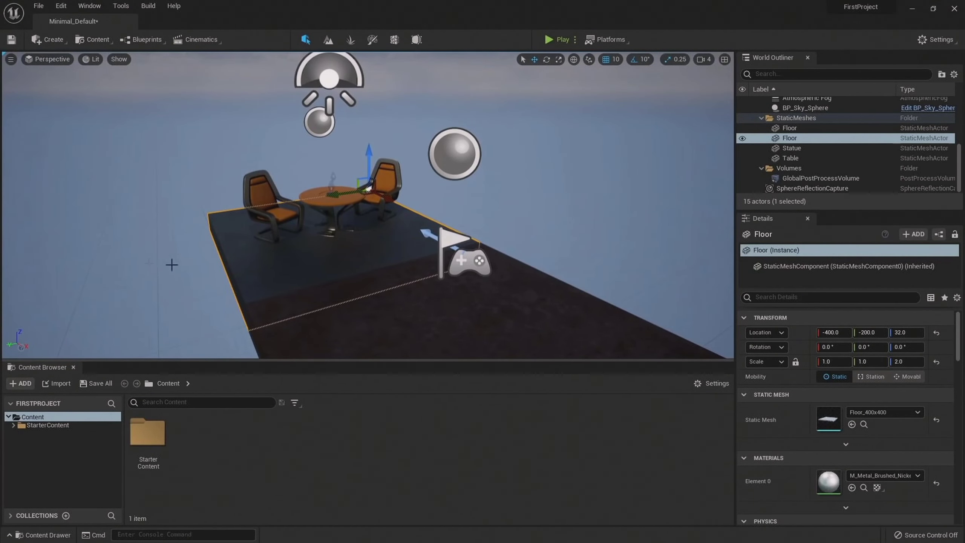
{"action": "right_click", "coordinate": [26, 368]}
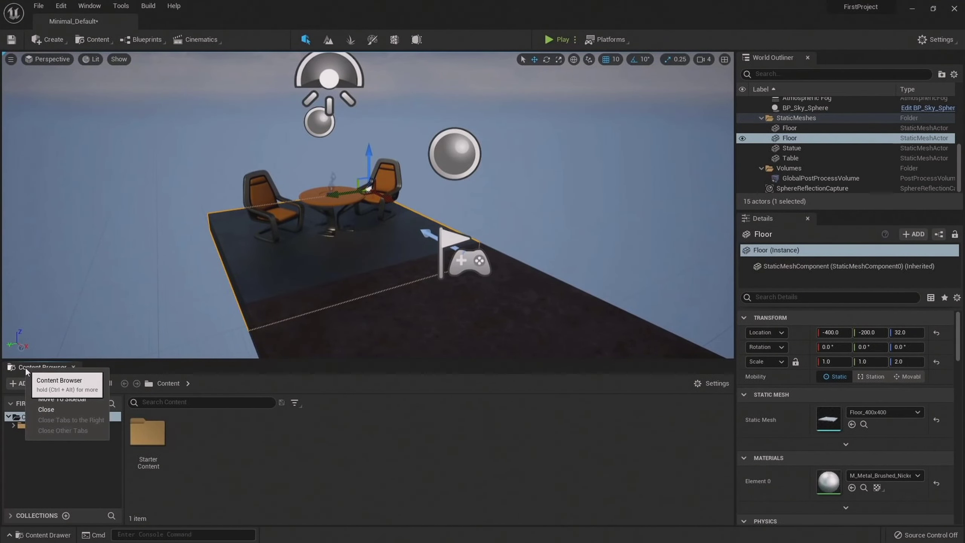
{"action": "left_click", "coordinate": [80, 400]}
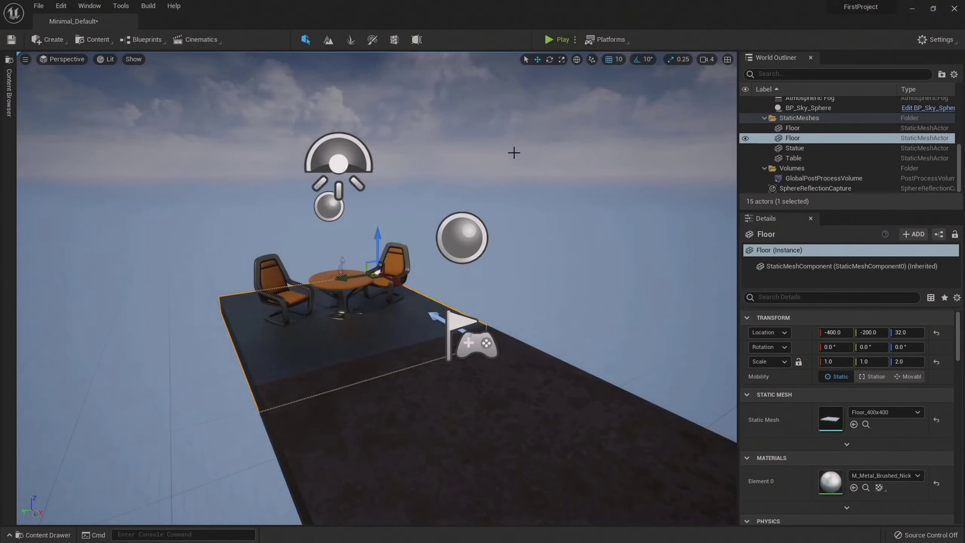
{"action": "left_click", "coordinate": [8, 92]}
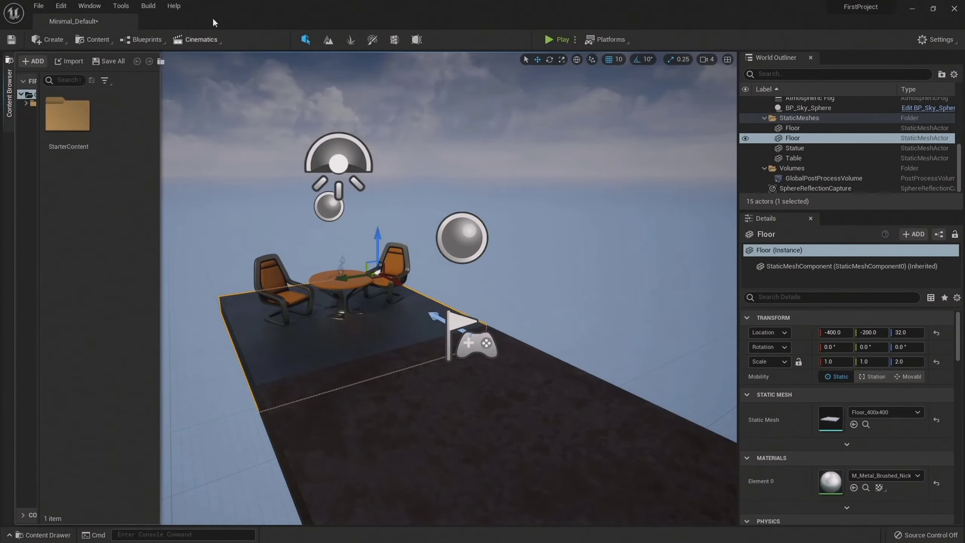
{"action": "left_click", "coordinate": [9, 112]}
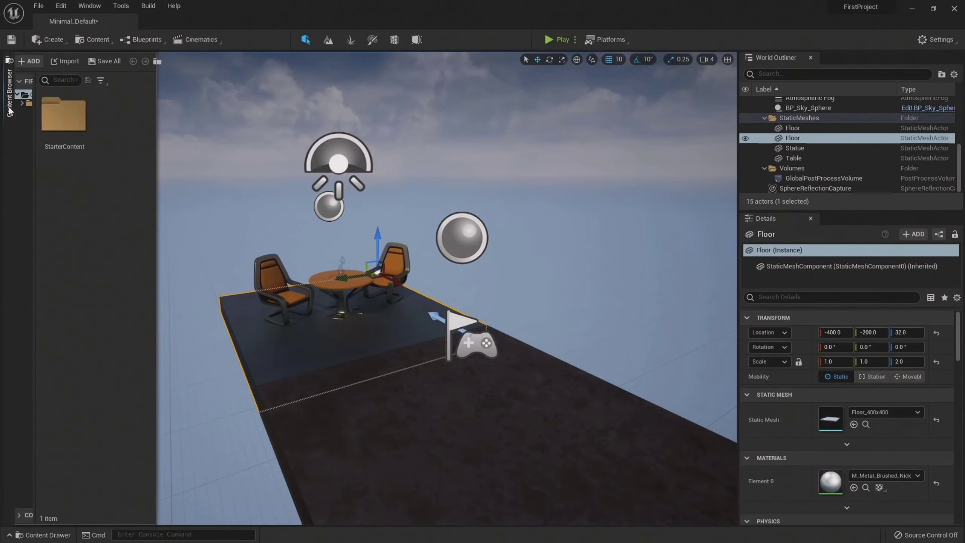
Move the World Outliner and Details panels into the right-edge sidebar
{"action": "right_click", "coordinate": [761, 58]}
{"action": "left_click", "coordinate": [815, 87]}
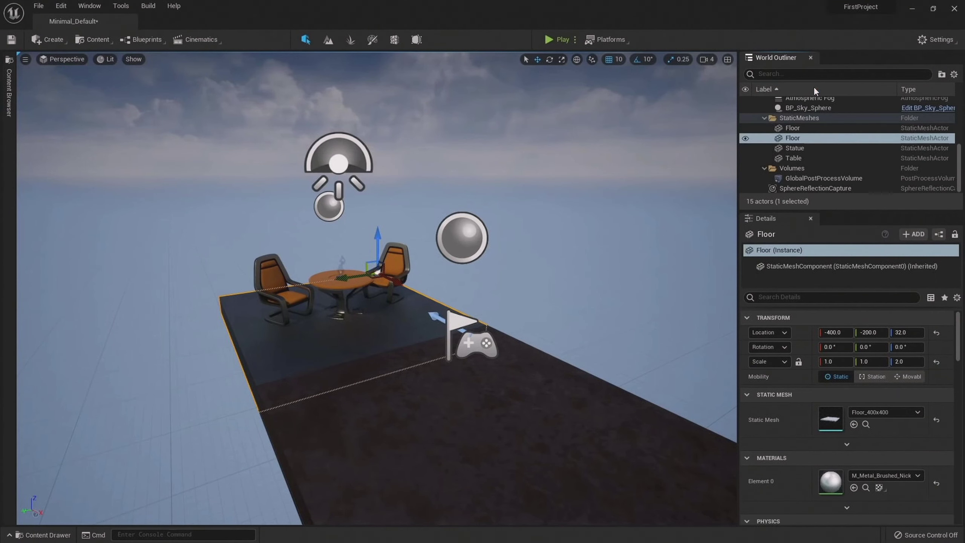
{"action": "right_click", "coordinate": [768, 56]}
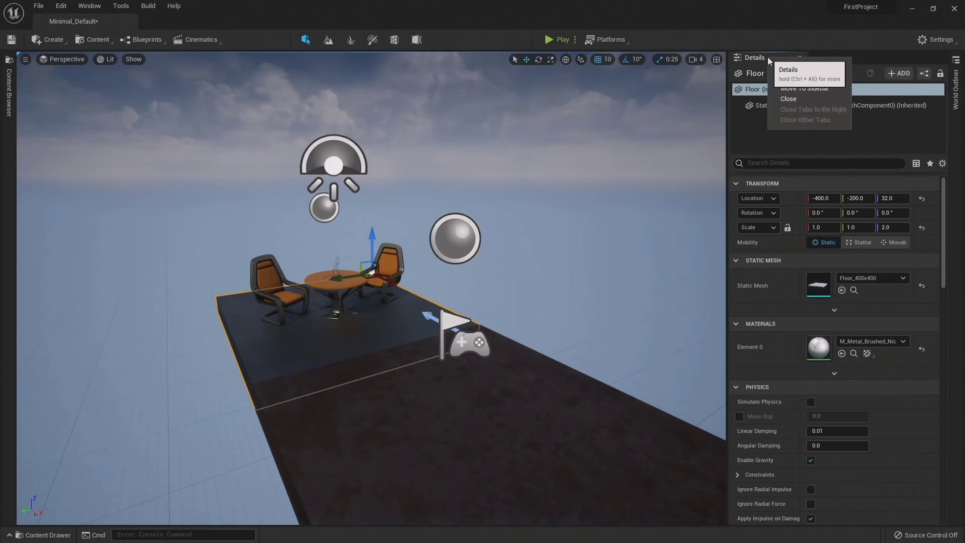
{"action": "left_click", "coordinate": [798, 89]}
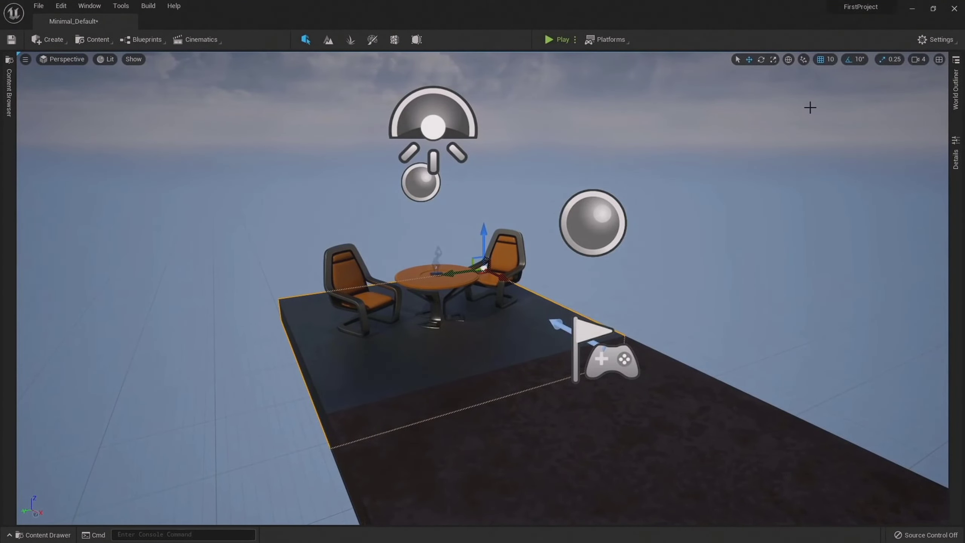
Select the Statue on the table and briefly show its details from the sidebar
{"action": "mouse_move", "coordinate": [654, 147]}
{"action": "left_mouse_down"}
{"action": "mouse_move", "coordinate": [655, 198]}
{"action": "mouse_move", "coordinate": [654, 114]}
{"action": "left_mouse_up"}
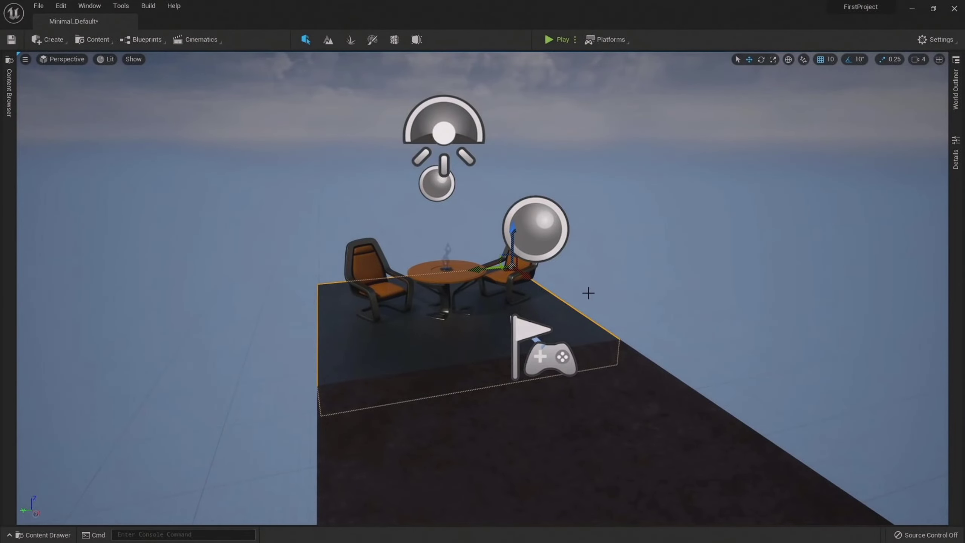
{"action": "mouse_move", "coordinate": [612, 318]}
{"action": "left_mouse_down"}
{"action": "mouse_move", "coordinate": [593, 289]}
{"action": "mouse_move", "coordinate": [623, 213]}
{"action": "left_mouse_up"}
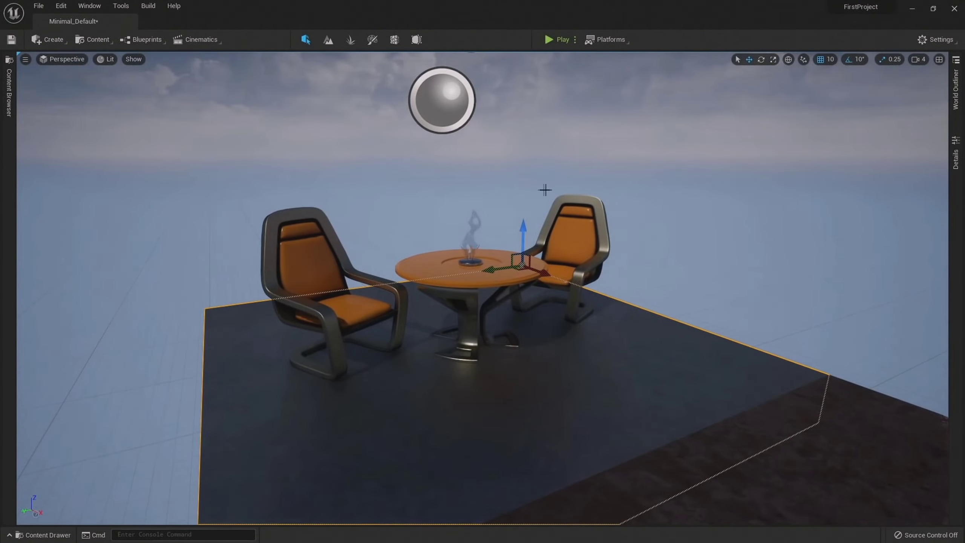
{"action": "left_click", "coordinate": [475, 259]}
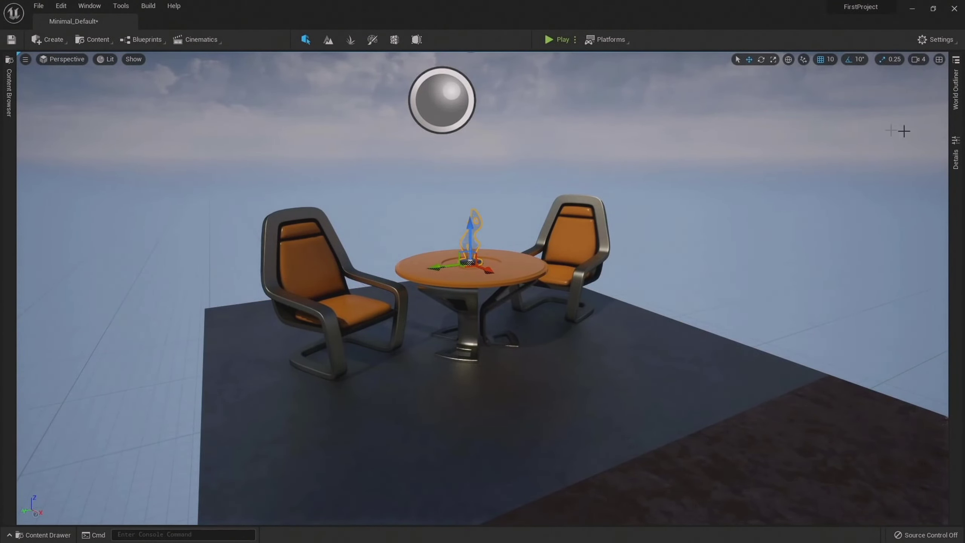
{"action": "left_click", "coordinate": [956, 160]}
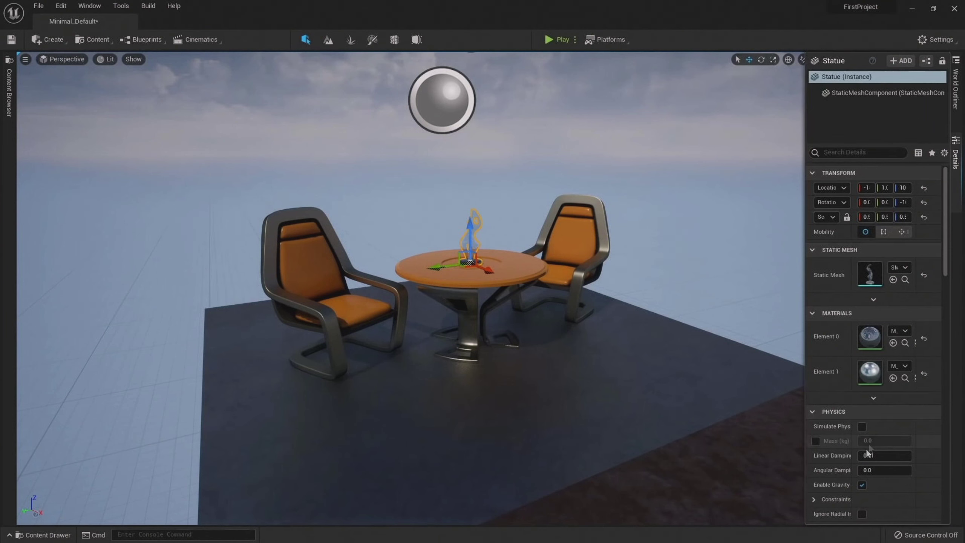
{"action": "left_click", "coordinate": [956, 173]}
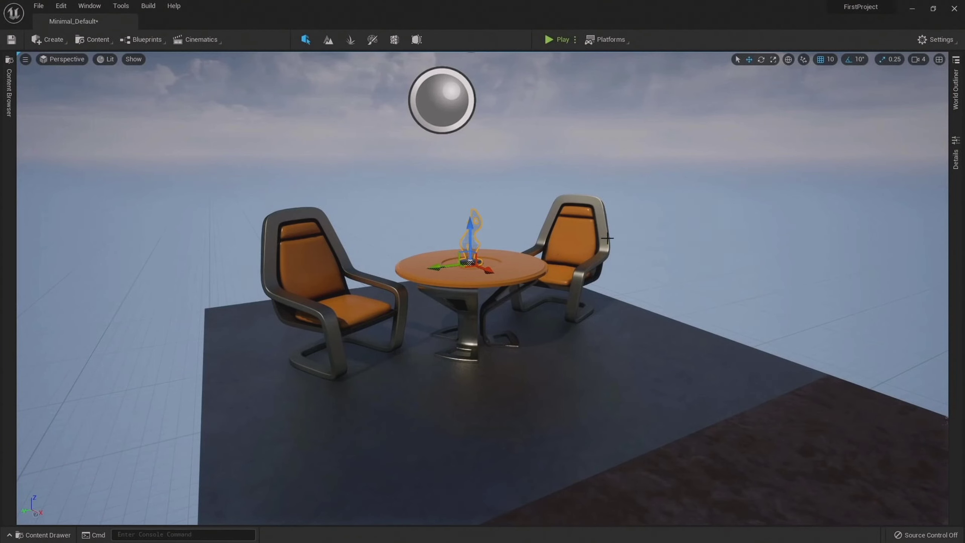
Load the Default Editor Layout from Window > Load Layout
{"action": "left_click", "coordinate": [97, 8]}
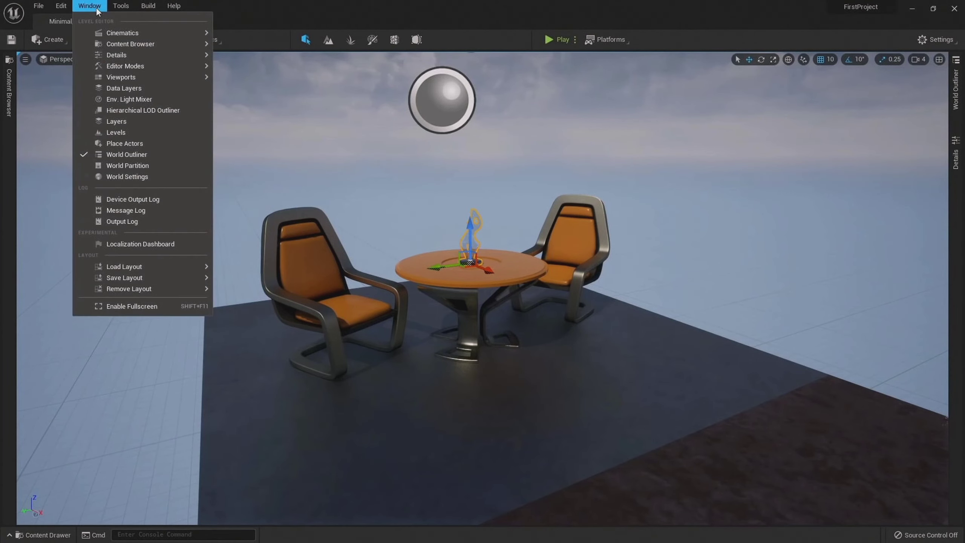
{"action": "mouse_move", "coordinate": [98, 32]}
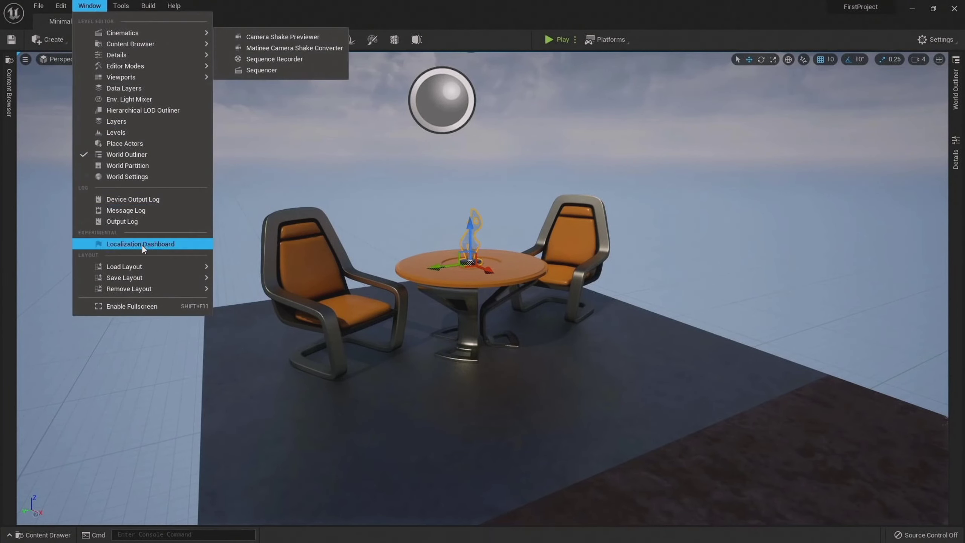
{"action": "mouse_move", "coordinate": [133, 265]}
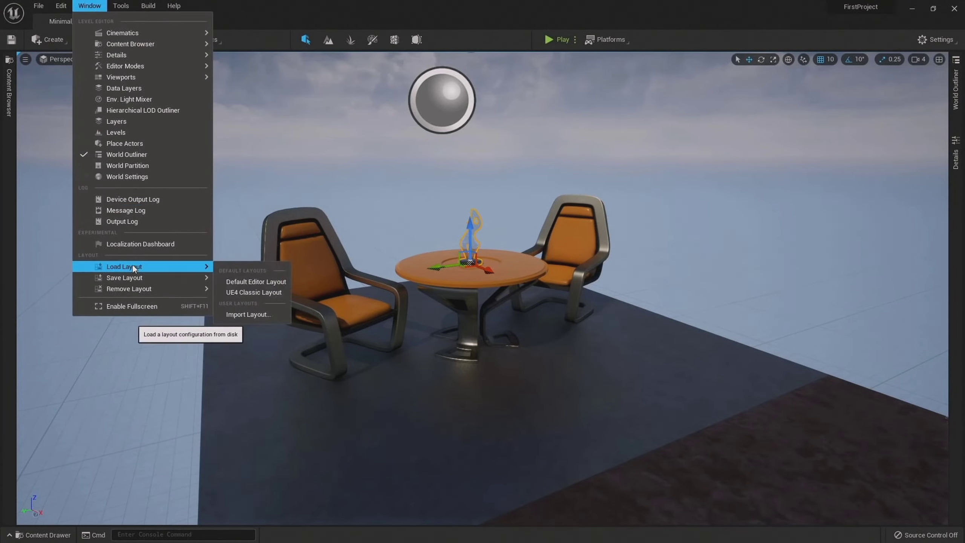
{"action": "left_click", "coordinate": [251, 284]}
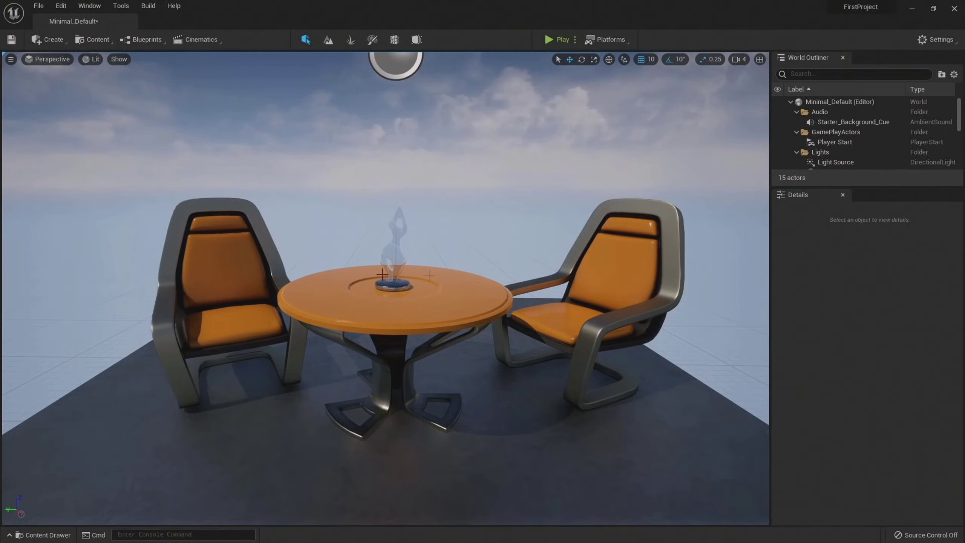
Open the Content Drawer and dock it below the viewport as a permanent tab
{"action": "key", "text": "ctrl+space"}
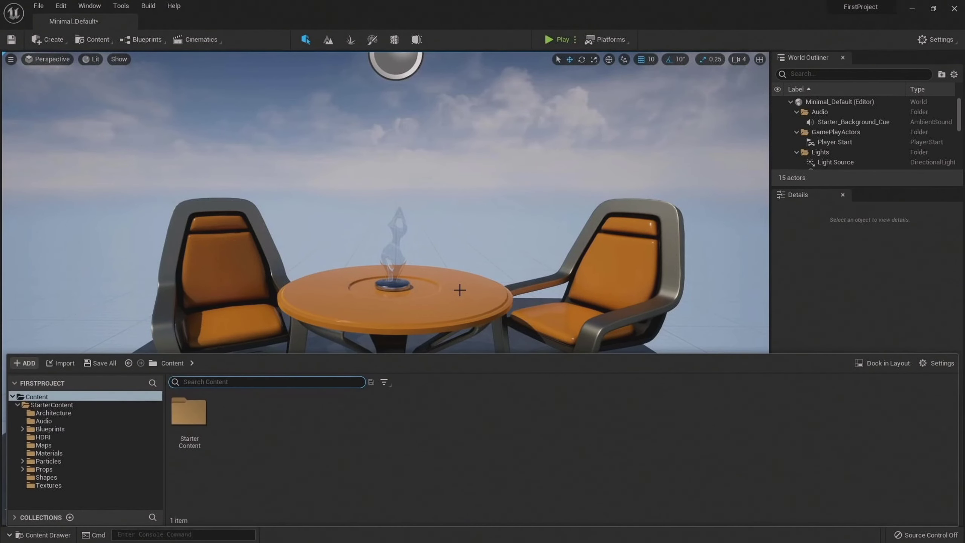
{"action": "left_click", "coordinate": [887, 363]}
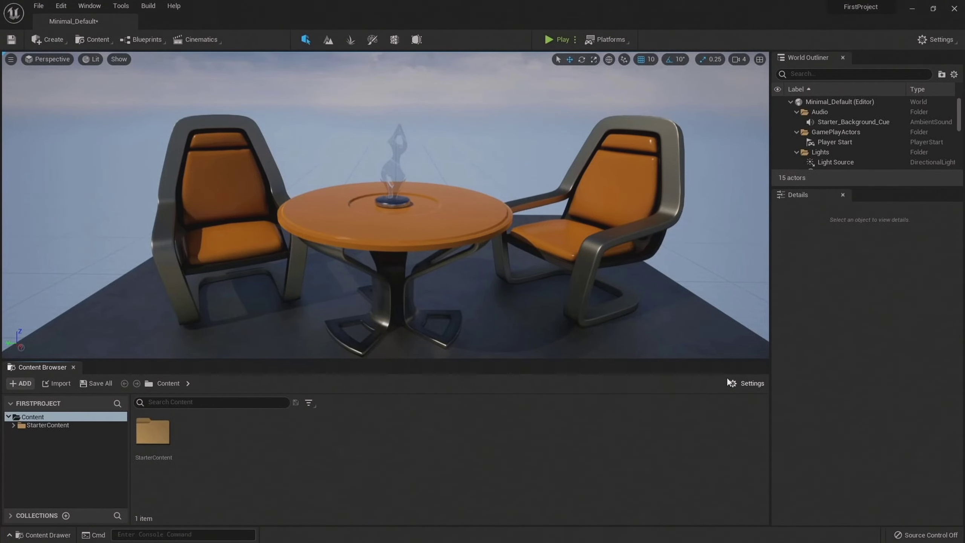
{"action": "left_click", "coordinate": [751, 384]}
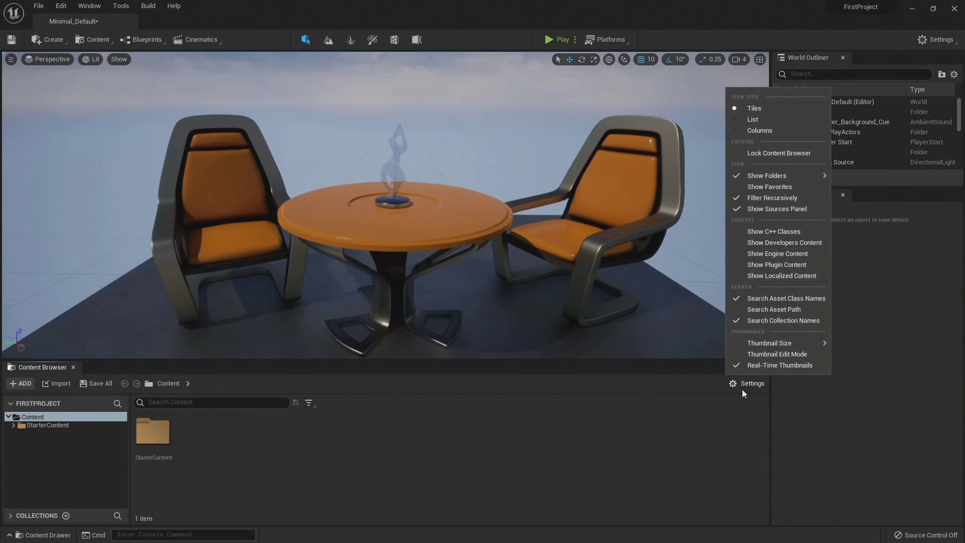
{"action": "mouse_move", "coordinate": [785, 344]}
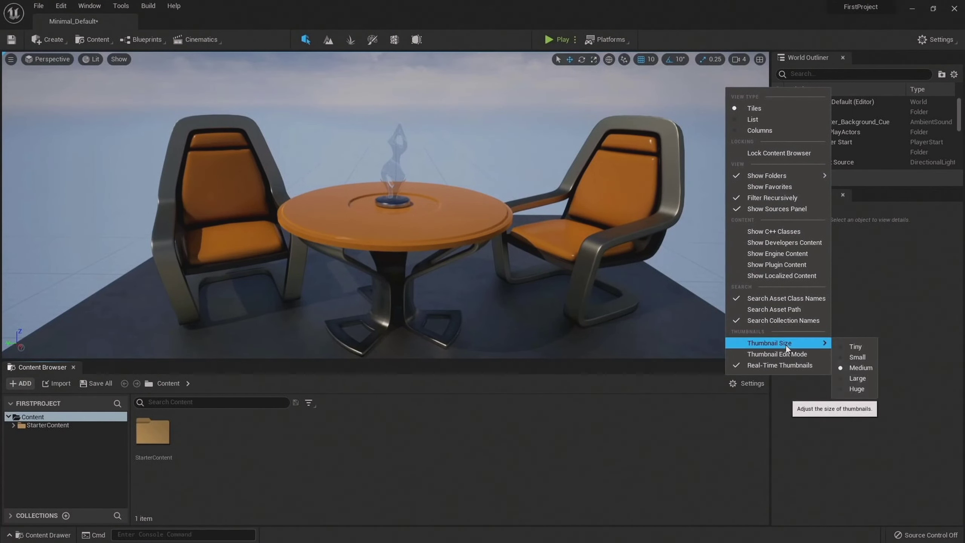
{"action": "left_click", "coordinate": [856, 388]}
{"action": "left_click", "coordinate": [754, 385]}
{"action": "mouse_move", "coordinate": [780, 344]}
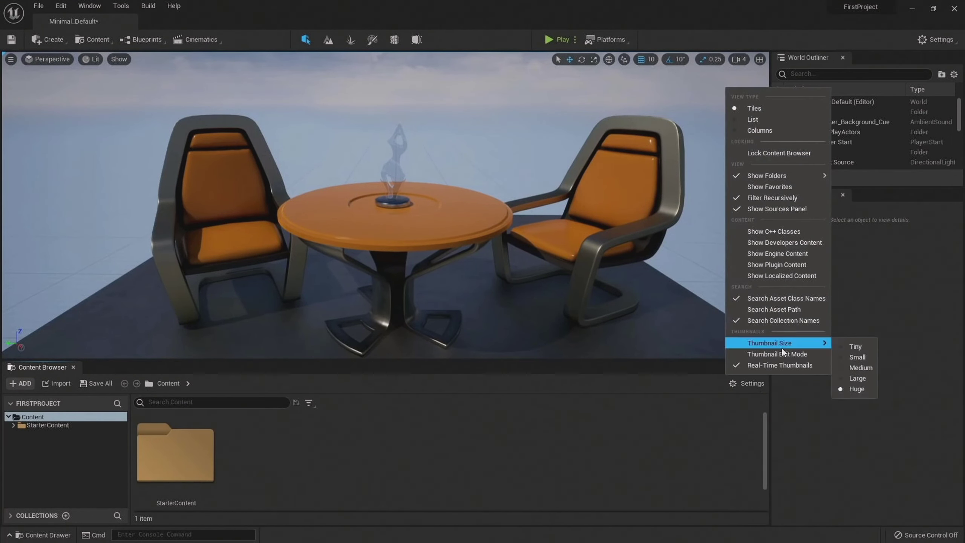
{"action": "left_click", "coordinate": [840, 348]}
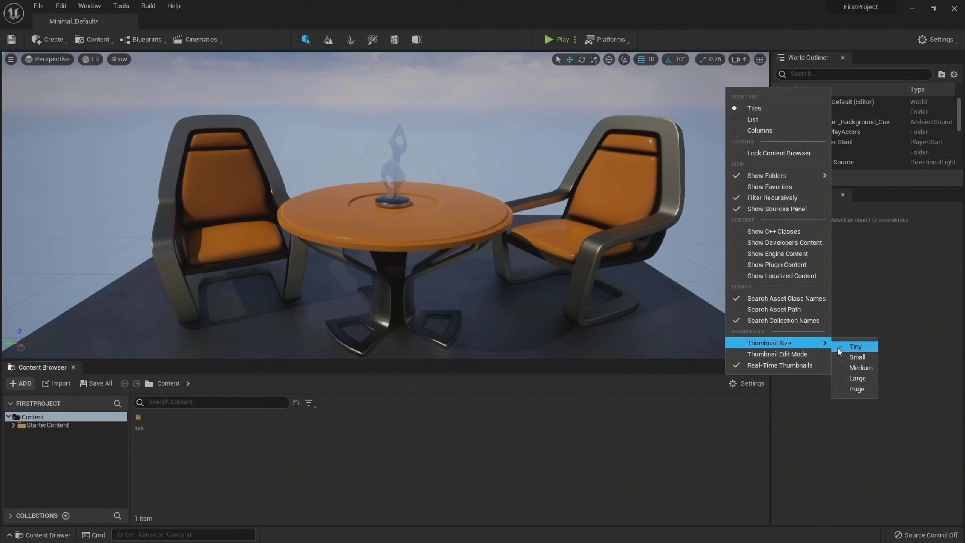
{"action": "left_click", "coordinate": [854, 368]}
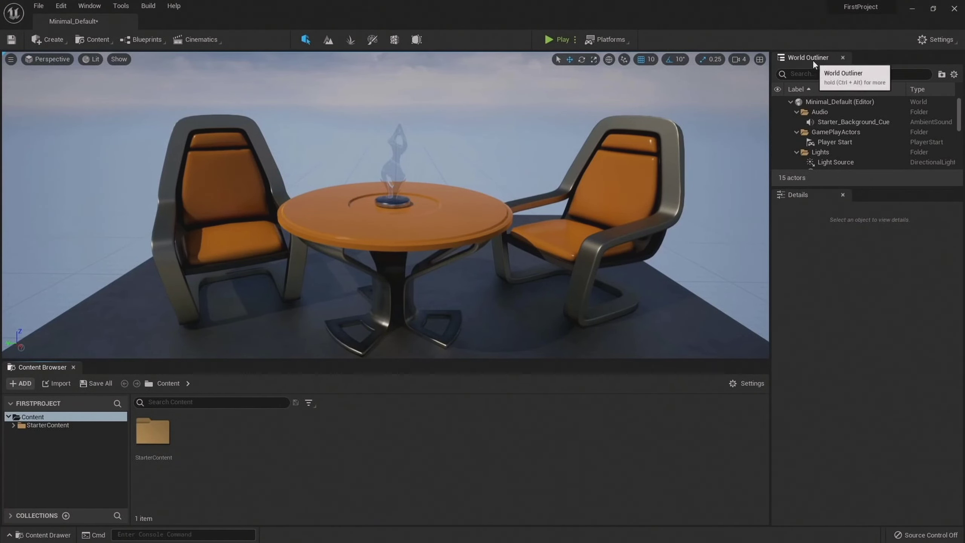
Stack World Outliner as a tab beside Details on the right, then open the Window menu
{"action": "mouse_move", "coordinate": [811, 58]}
{"action": "left_mouse_down"}
{"action": "mouse_move", "coordinate": [800, 88]}
{"action": "mouse_move", "coordinate": [857, 60]}
{"action": "left_mouse_up"}
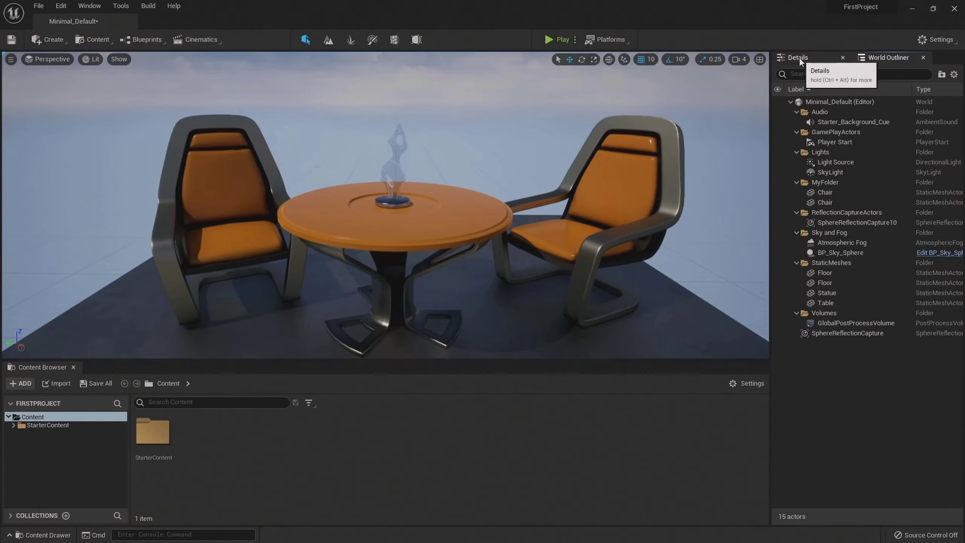
{"action": "left_click", "coordinate": [799, 58]}
{"action": "left_click", "coordinate": [872, 58]}
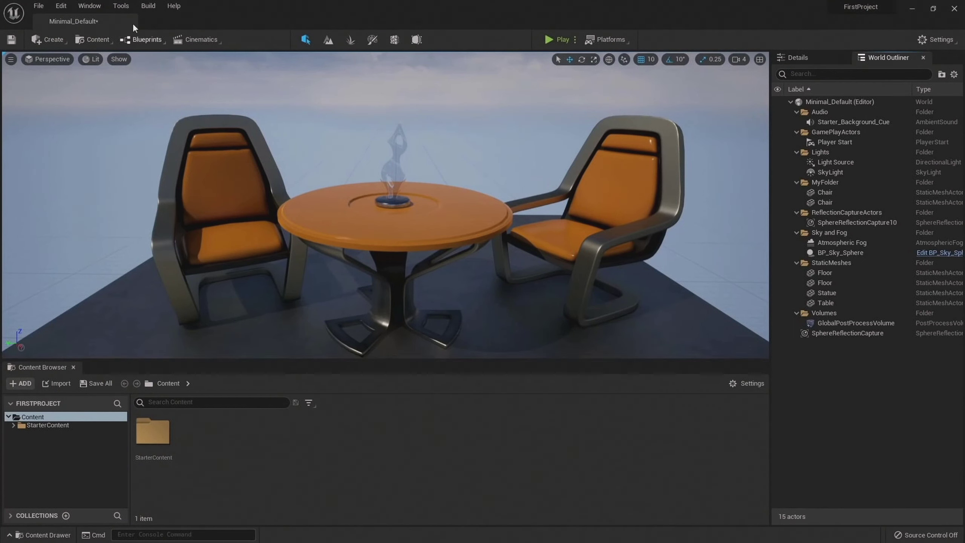
{"action": "left_click", "coordinate": [94, 8]}
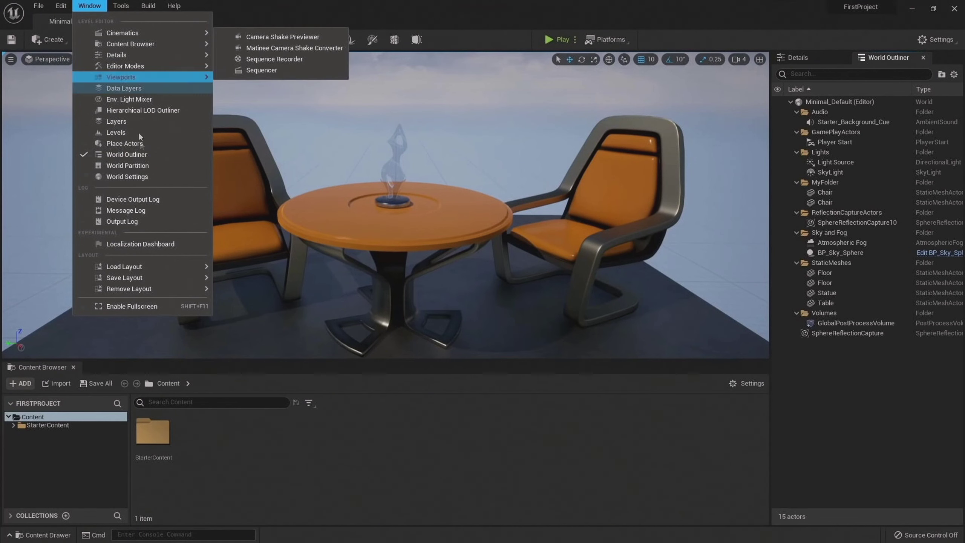
Open Place Actors and dock it as a tab beside the Content Browser
{"action": "left_click", "coordinate": [121, 144]}
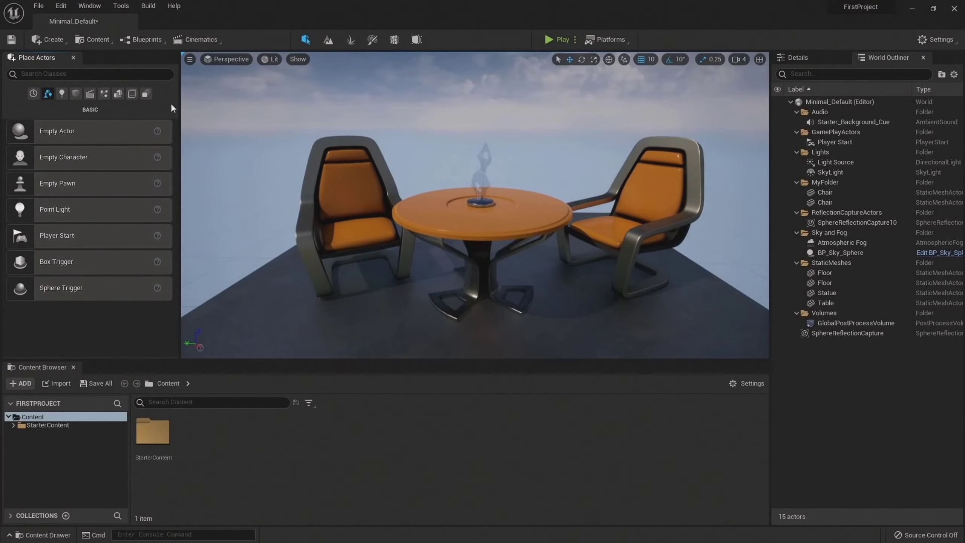
{"action": "mouse_move", "coordinate": [42, 59]}
{"action": "left_mouse_down"}
{"action": "mouse_move", "coordinate": [322, 169]}
{"action": "mouse_move", "coordinate": [184, 159]}
{"action": "mouse_move", "coordinate": [718, 209]}
{"action": "mouse_move", "coordinate": [573, 149]}
{"action": "left_mouse_up"}
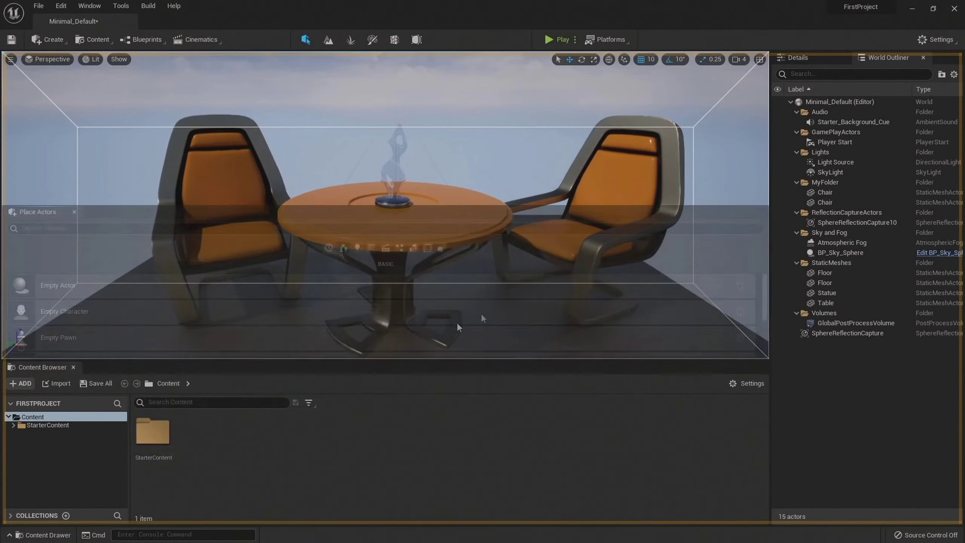
{"action": "mouse_move", "coordinate": [571, 144]}
{"action": "left_mouse_down"}
{"action": "mouse_move", "coordinate": [149, 365]}
{"action": "mouse_move", "coordinate": [64, 370]}
{"action": "mouse_move", "coordinate": [130, 369]}
{"action": "left_mouse_up"}
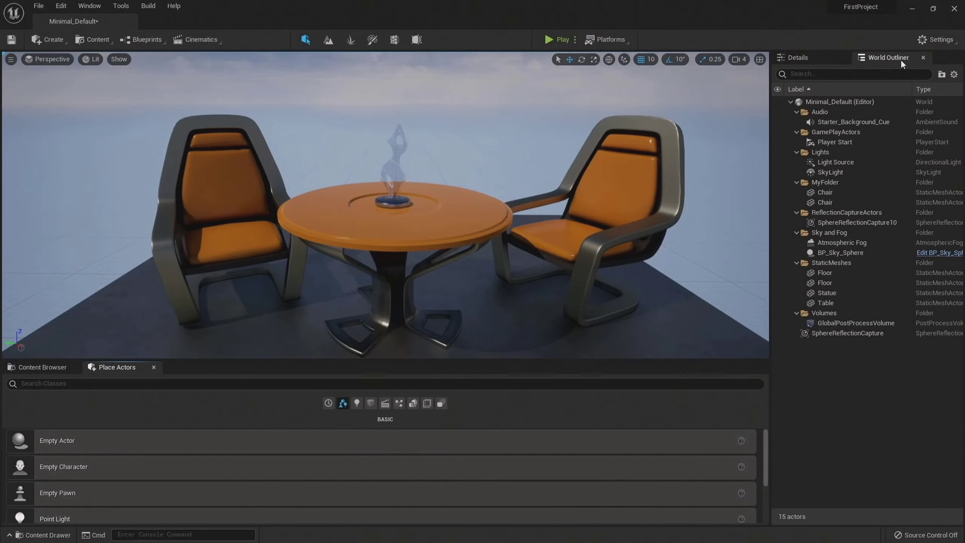
Dock Details below World Outliner, tab Place Actors beside it, and heighten the viewport
{"action": "left_click_drag", "start_coordinate": [782, 58], "coordinate": [823, 371]}
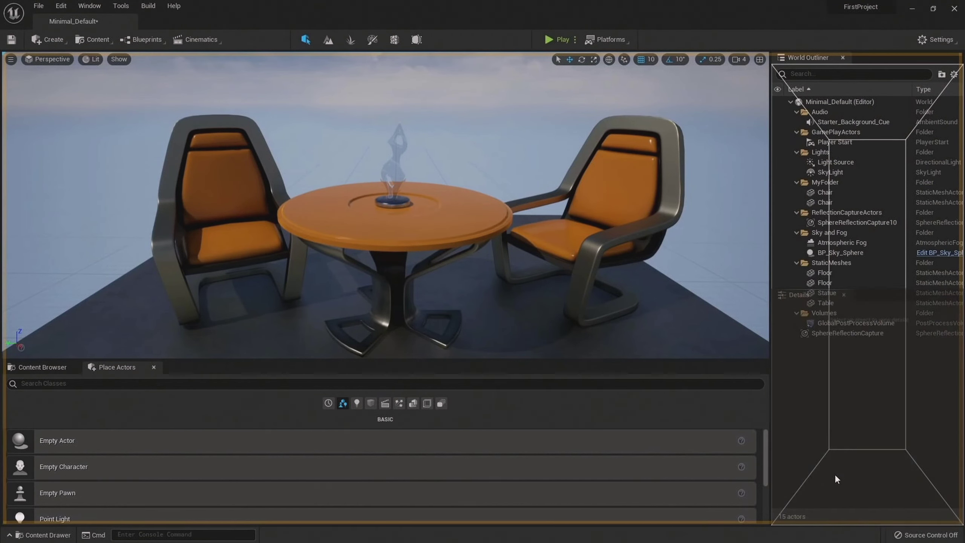
{"action": "left_click_drag", "start_coordinate": [824, 370], "coordinate": [835, 474]}
{"action": "left_click_drag", "start_coordinate": [802, 287], "coordinate": [808, 265]}
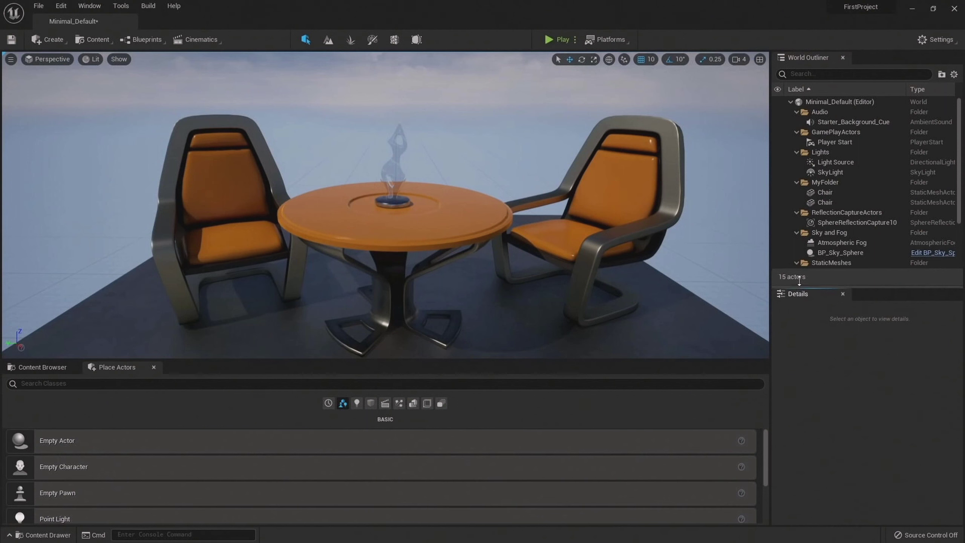
{"action": "left_click_drag", "start_coordinate": [114, 367], "coordinate": [890, 273]}
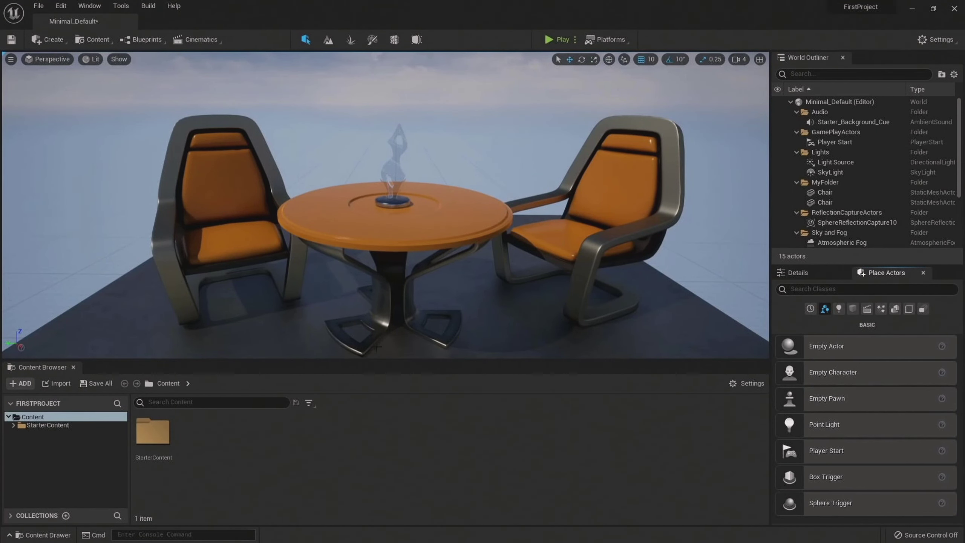
{"action": "left_click_drag", "start_coordinate": [315, 360], "coordinate": [316, 380]}
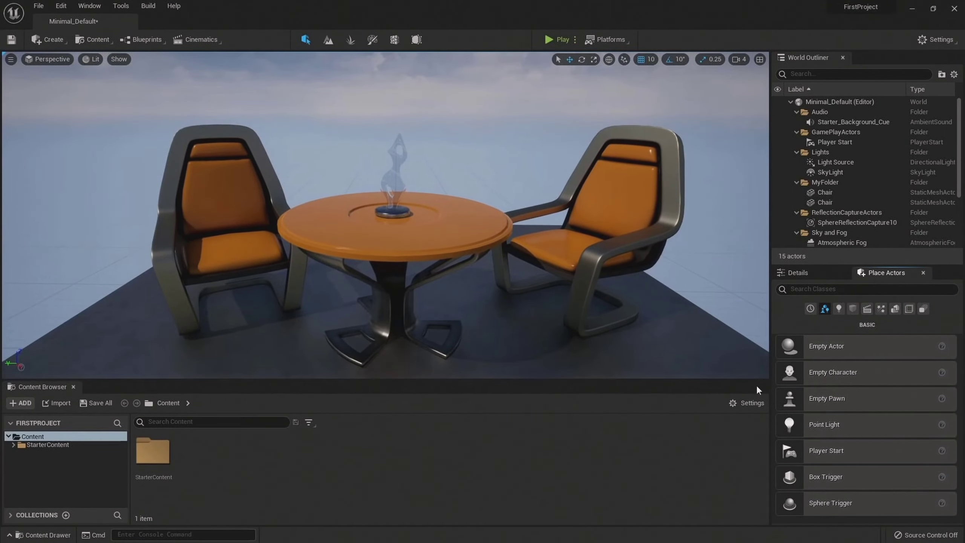